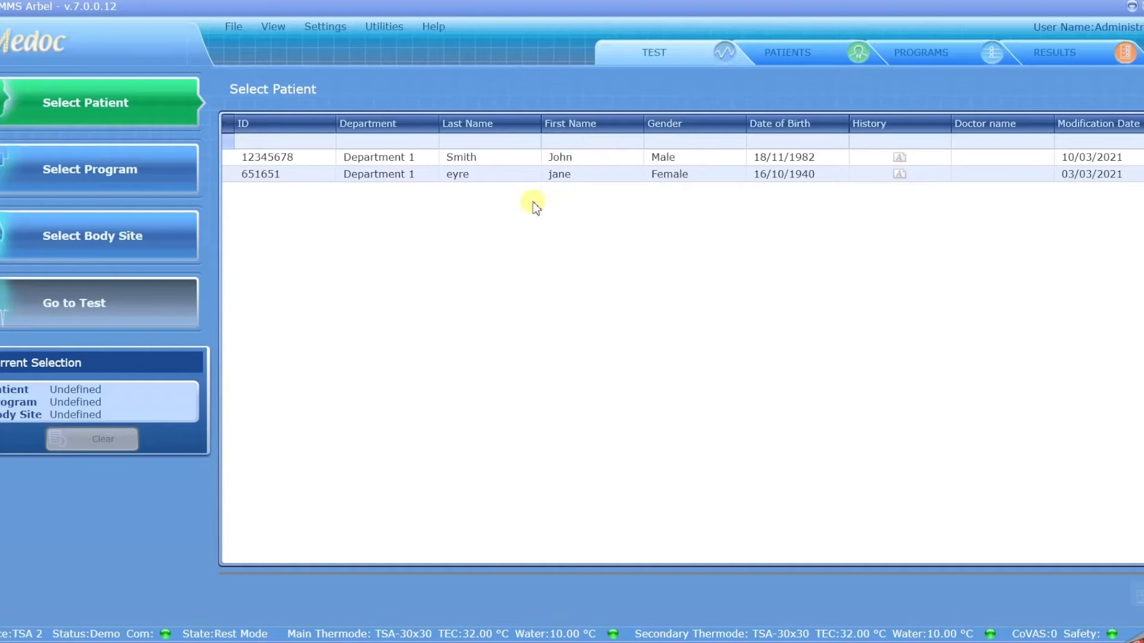
Check the patient and test program lists, then close Medoc Main Station, confirming the exit
left_click(814, 59)
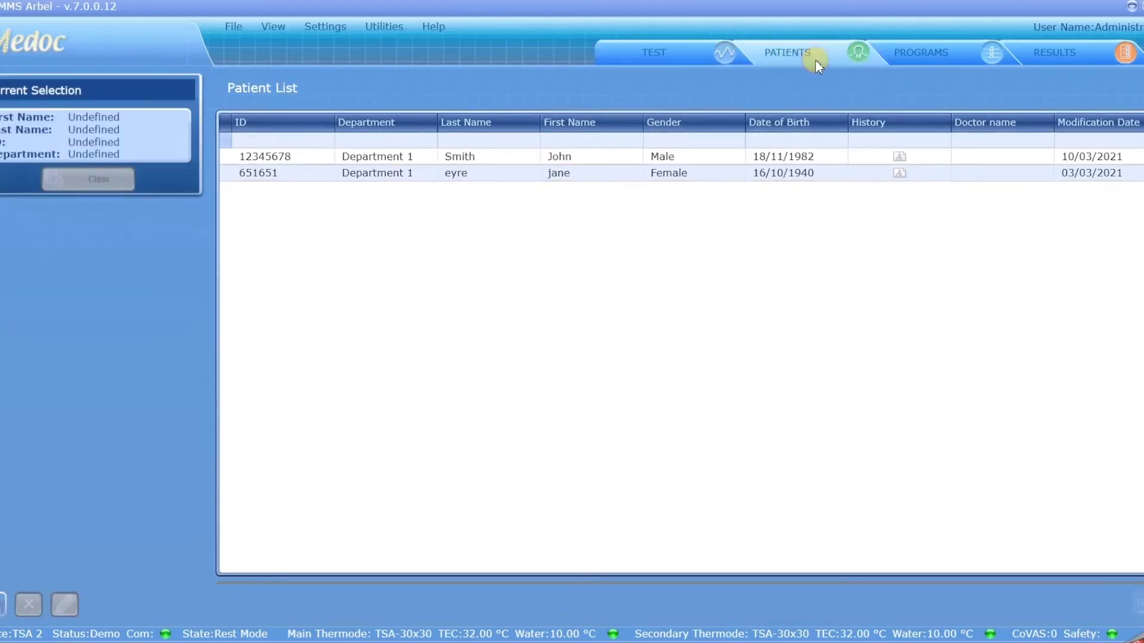
left_click(948, 53)
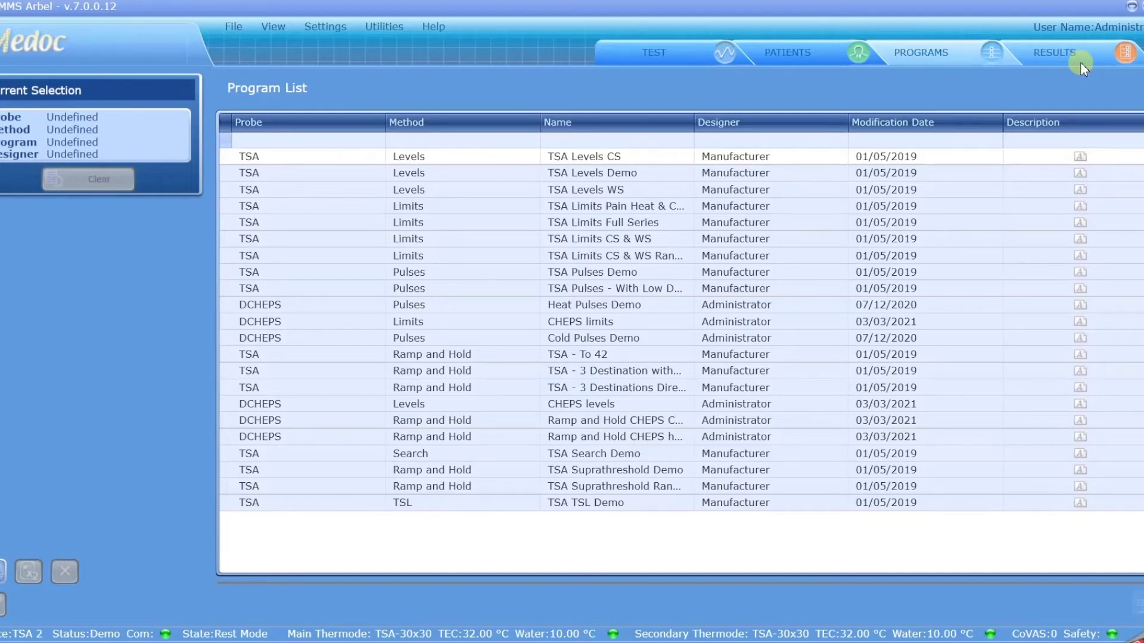
key("alt+F4")
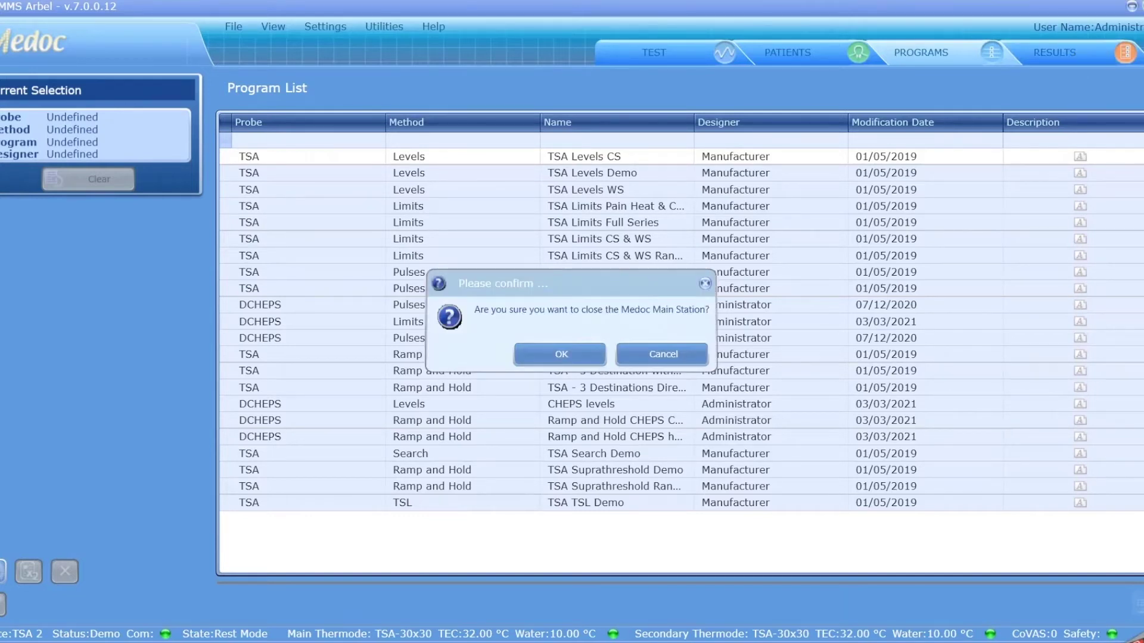
left_click(543, 355)
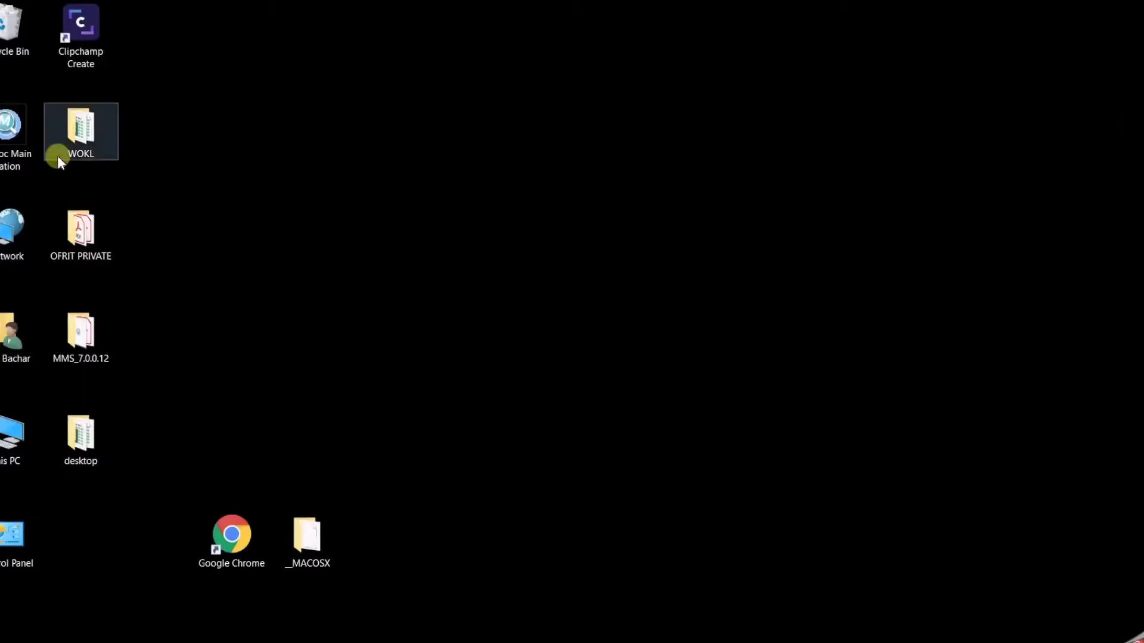
Relaunch Medoc Main Station and open Database Utility from the launcher's Options
double_click(20, 141)
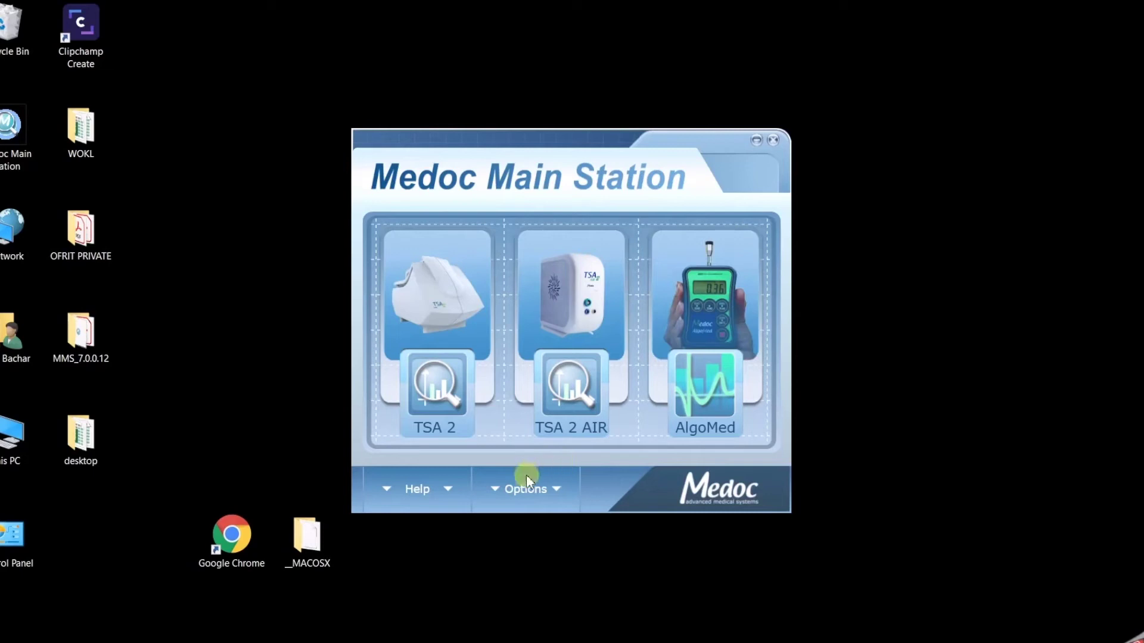
left_click(550, 485)
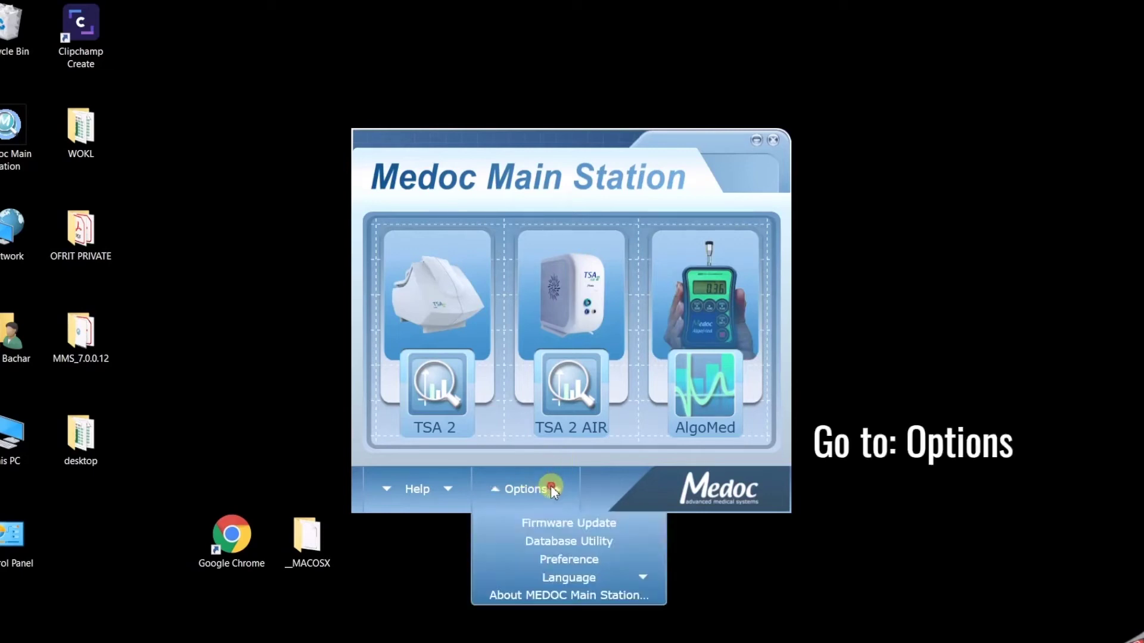
left_click(554, 543)
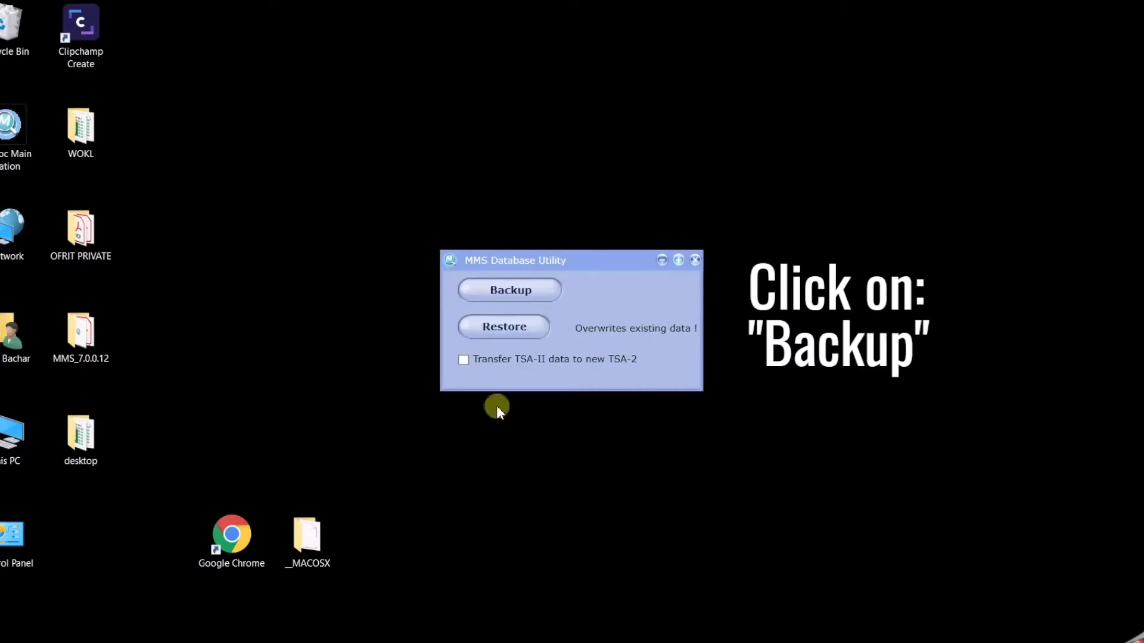
Save a database backup named 10032021db into the Desktop folder
left_click(526, 292)
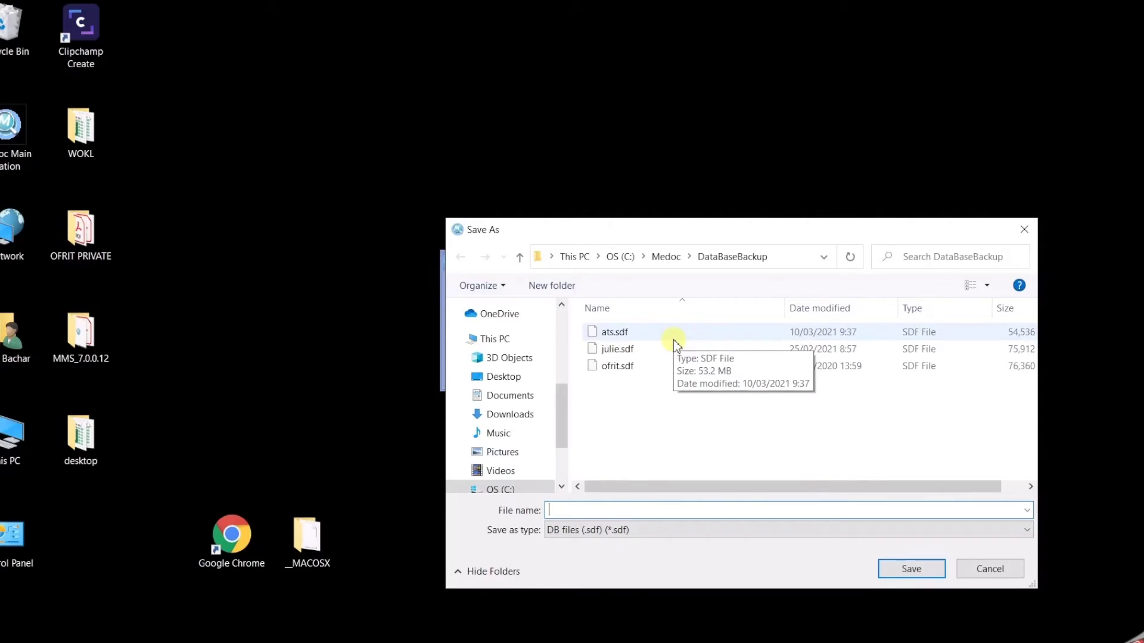
left_click(518, 379)
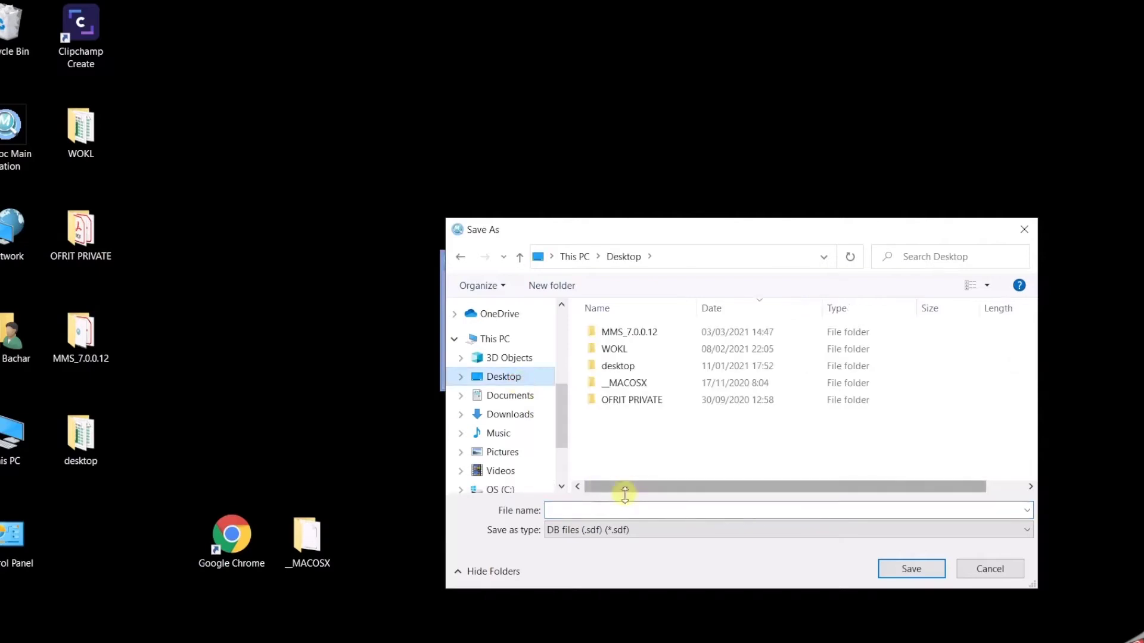
left_click(586, 511)
type("1")
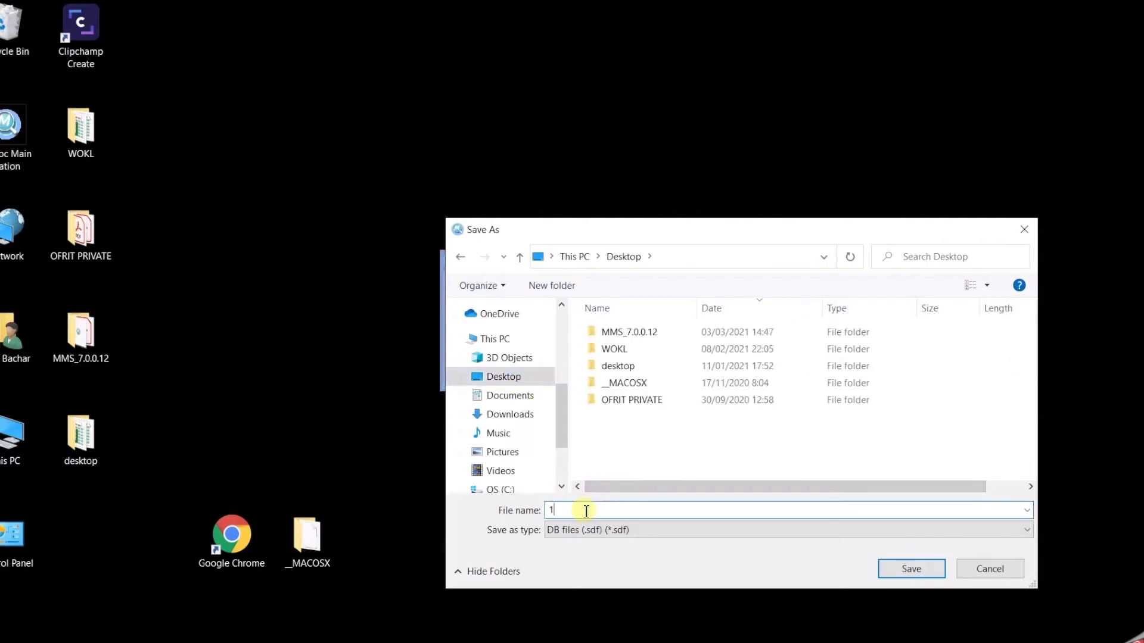
type("0032021db")
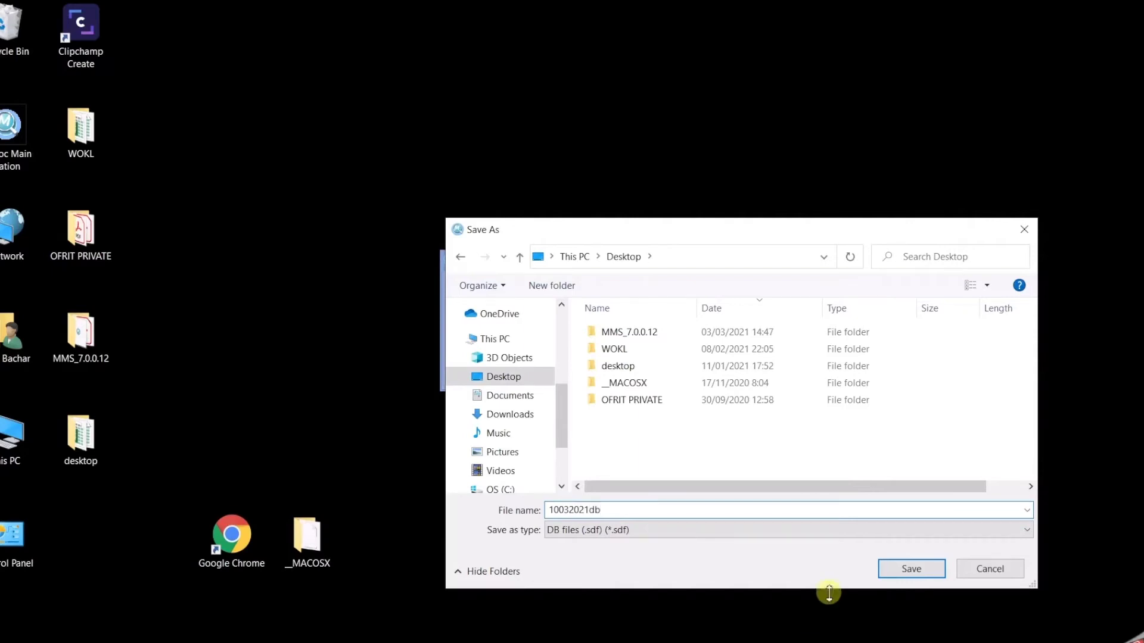
left_click(919, 576)
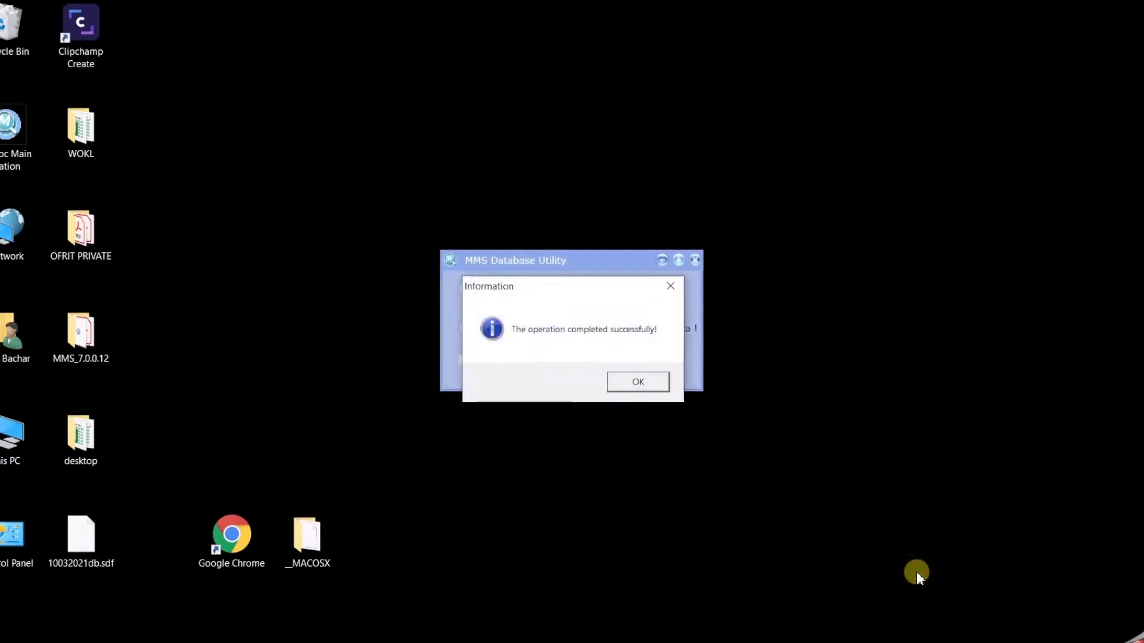
Acknowledge the backup success, close the Database Utility, and open the MMS_7.0.0.12 folder
left_click(637, 382)
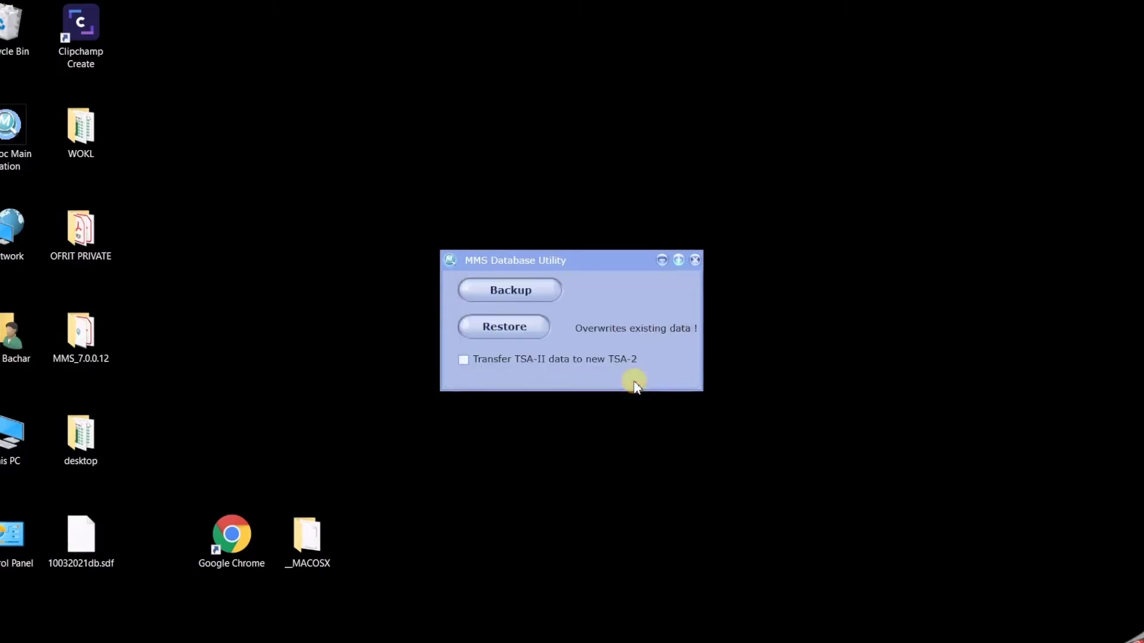
left_click(695, 261)
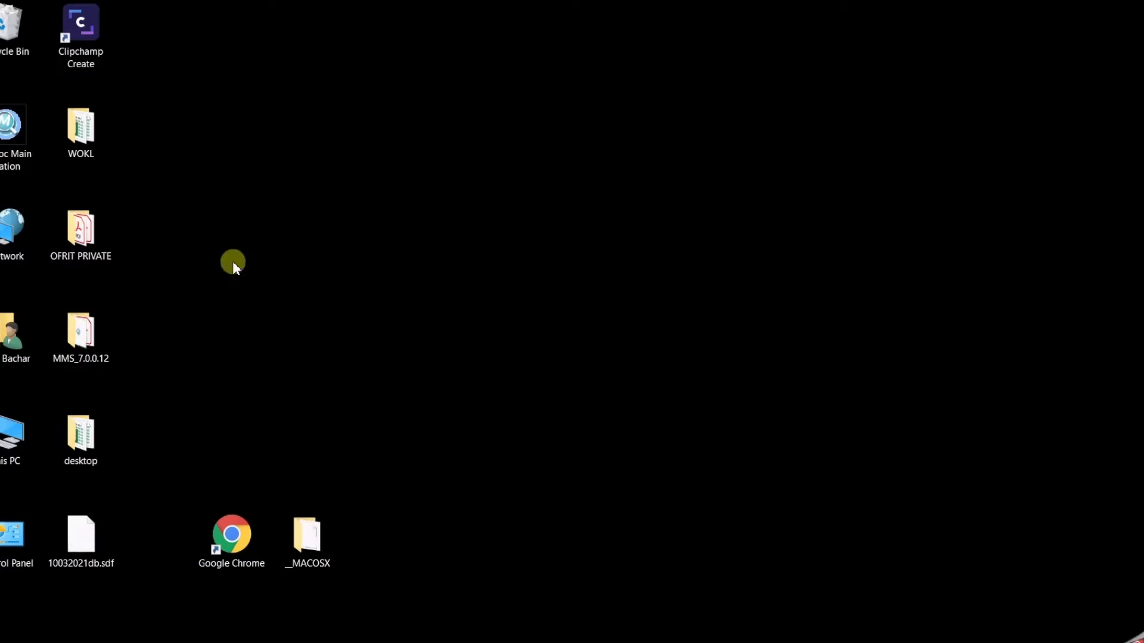
double_click(88, 329)
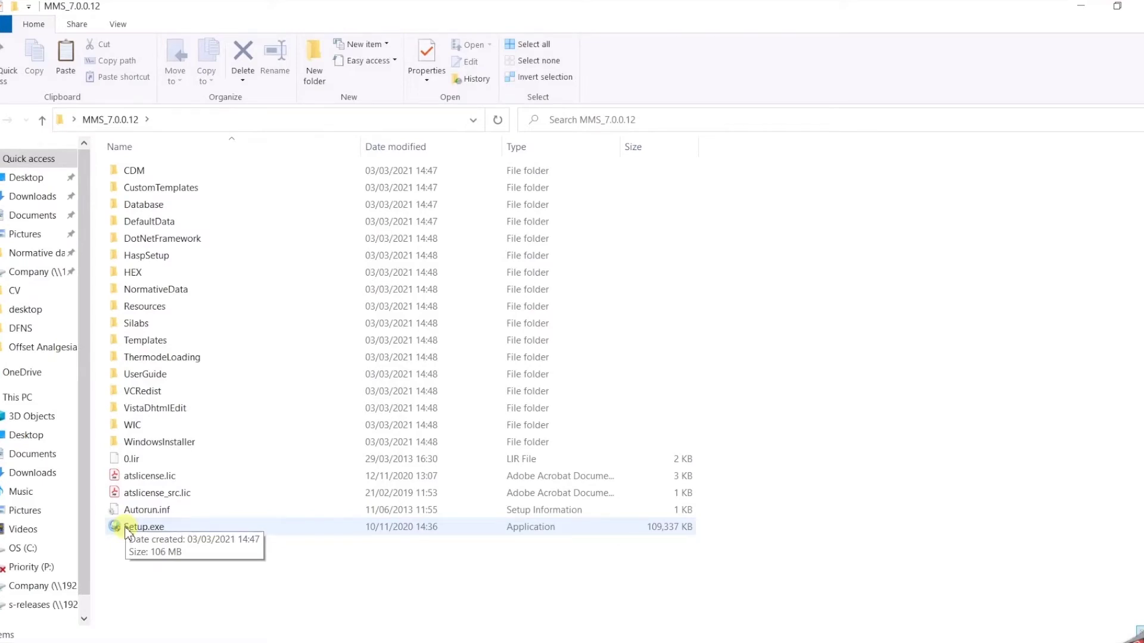
Run Setup.exe and completely remove the previously installed Medoc Main Station
double_click(128, 527)
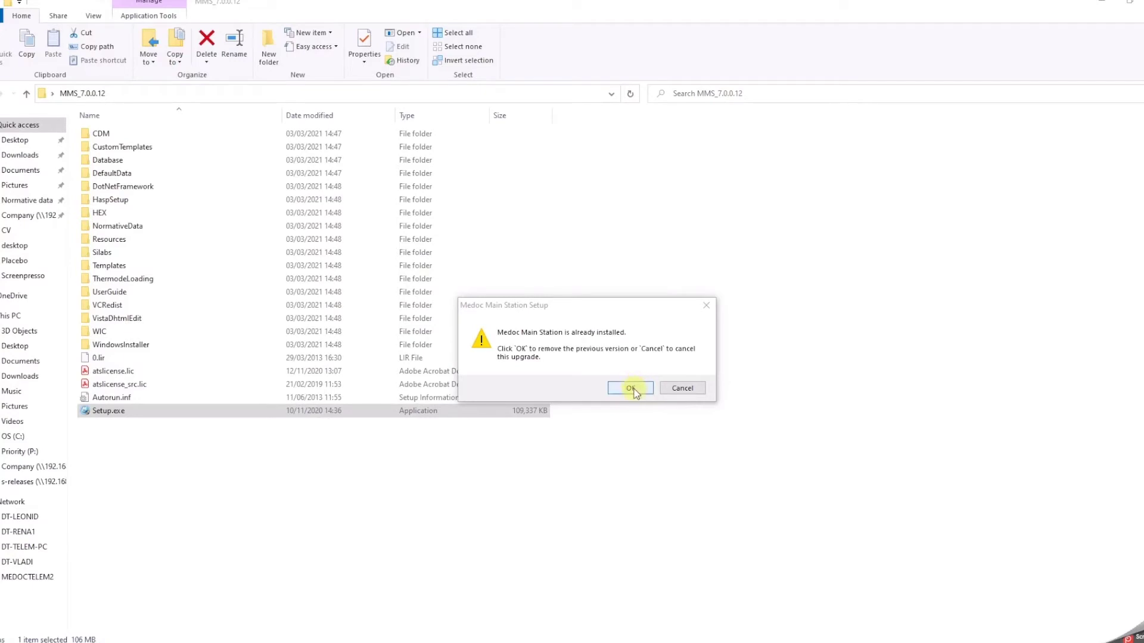
left_click(631, 389)
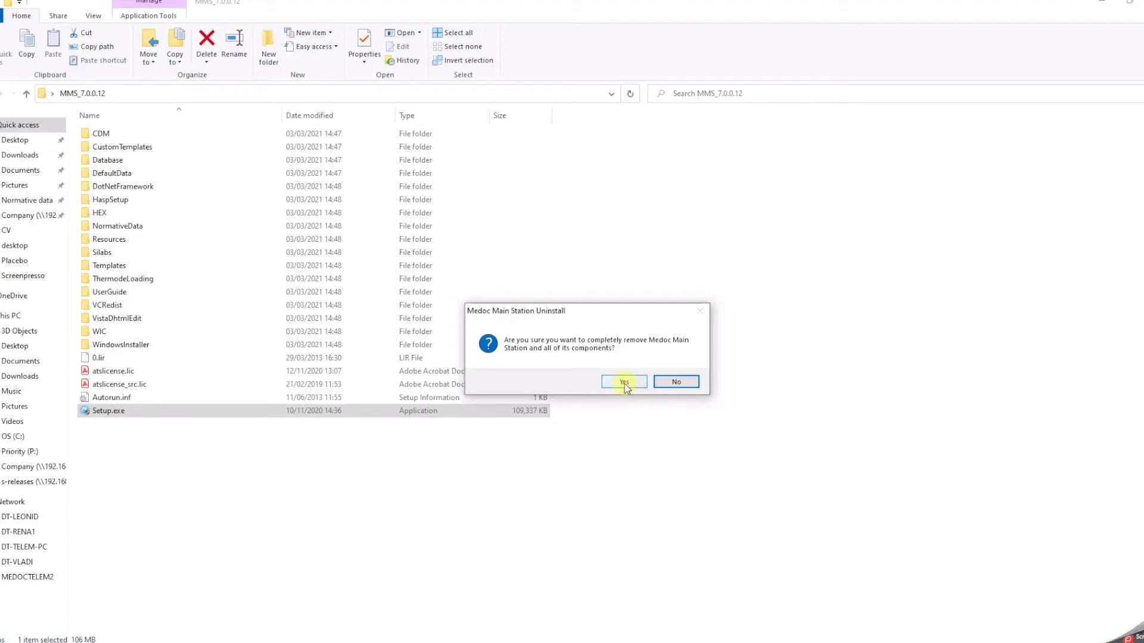
left_click(624, 382)
left_click(641, 428)
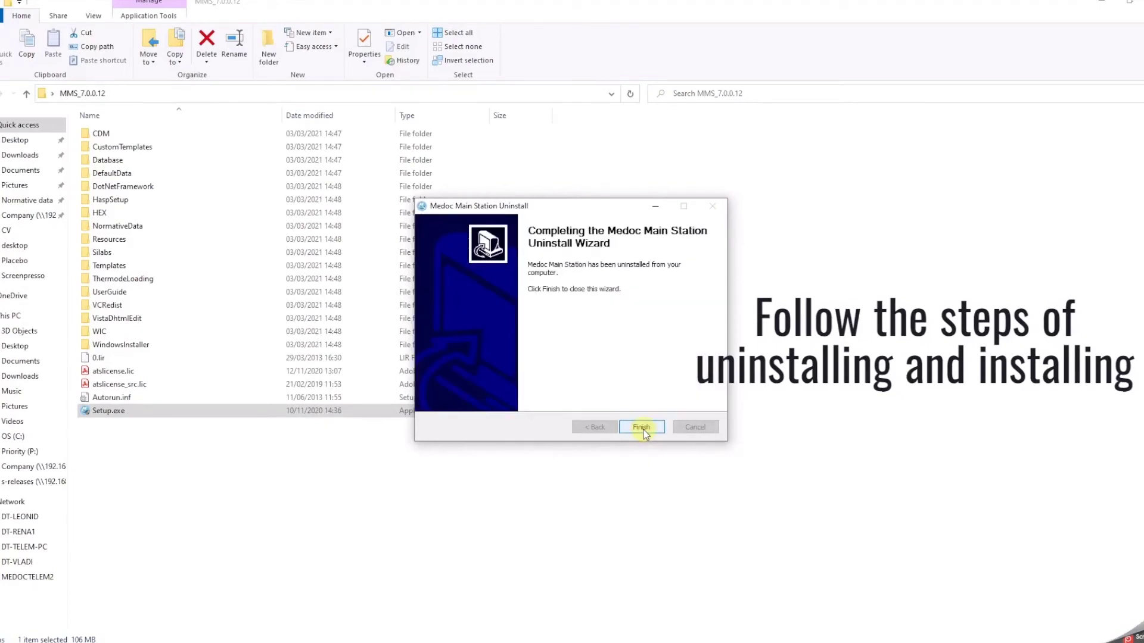
left_click(643, 428)
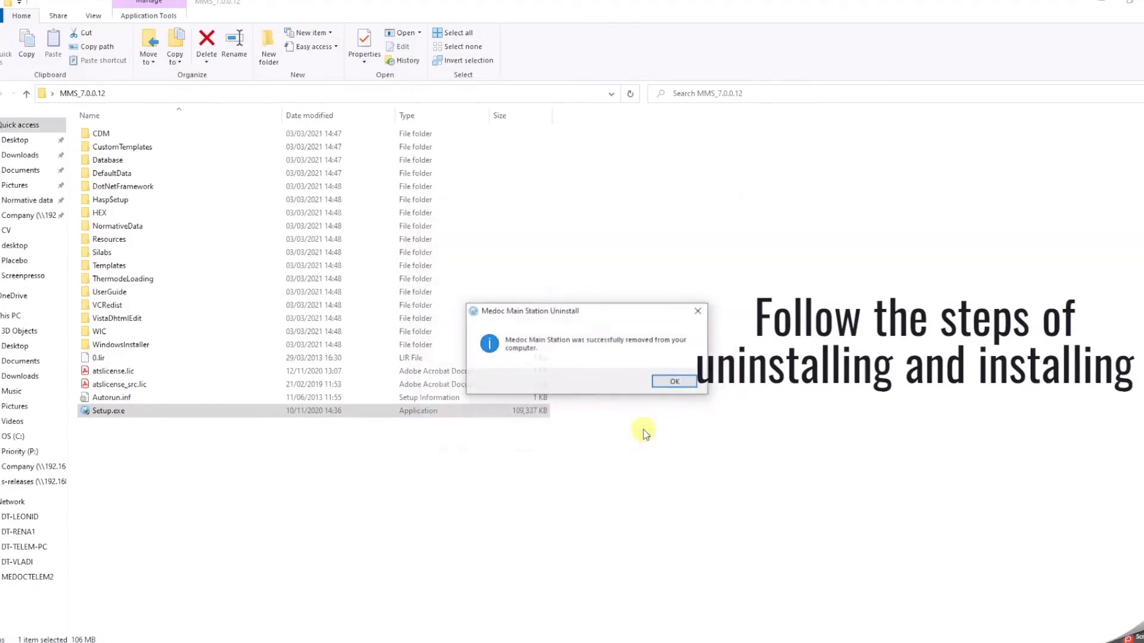
left_click(684, 379)
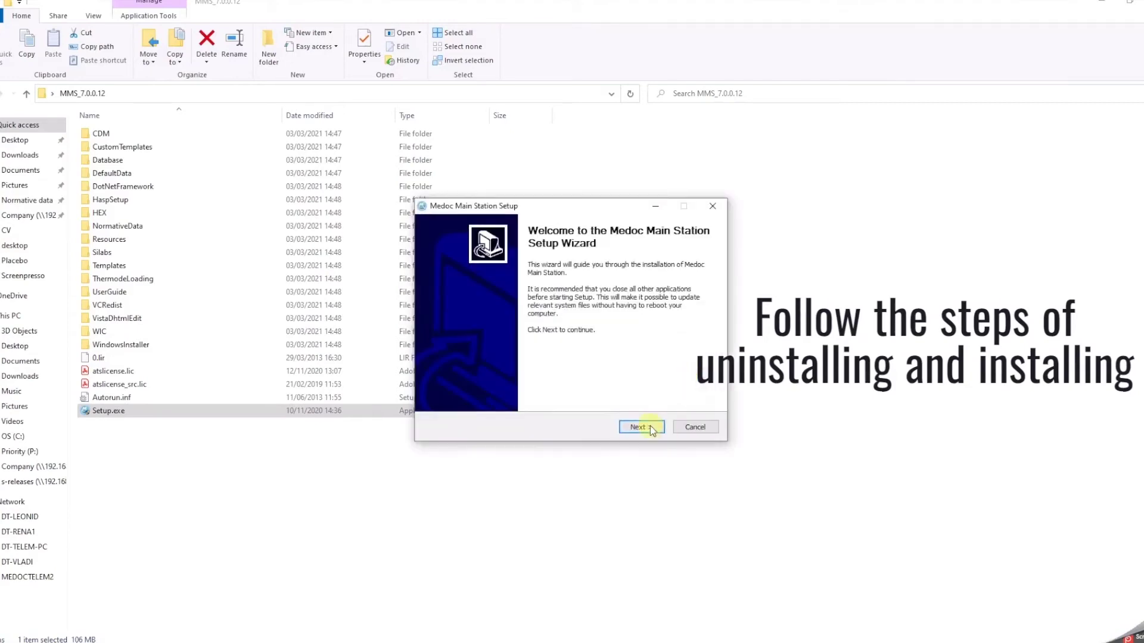
Install Medoc Main Station 7.0.0.12 with the default location and Start menu folder, choosing manual reboot later
left_click(649, 425)
left_click(649, 425)
left_click(649, 425)
left_click(649, 426)
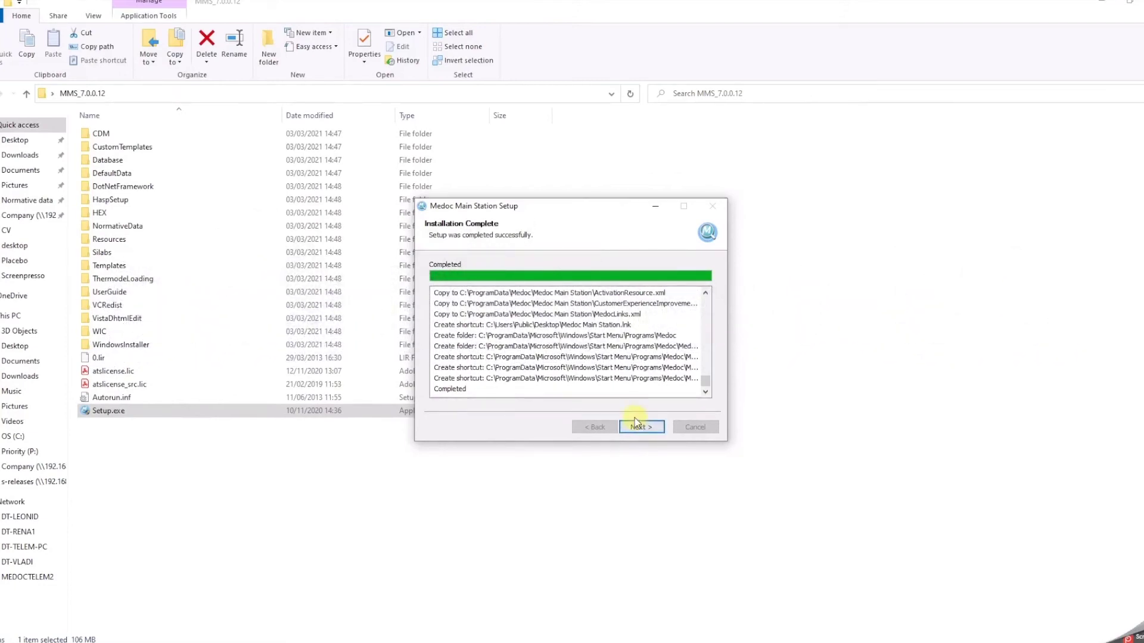
left_click(650, 428)
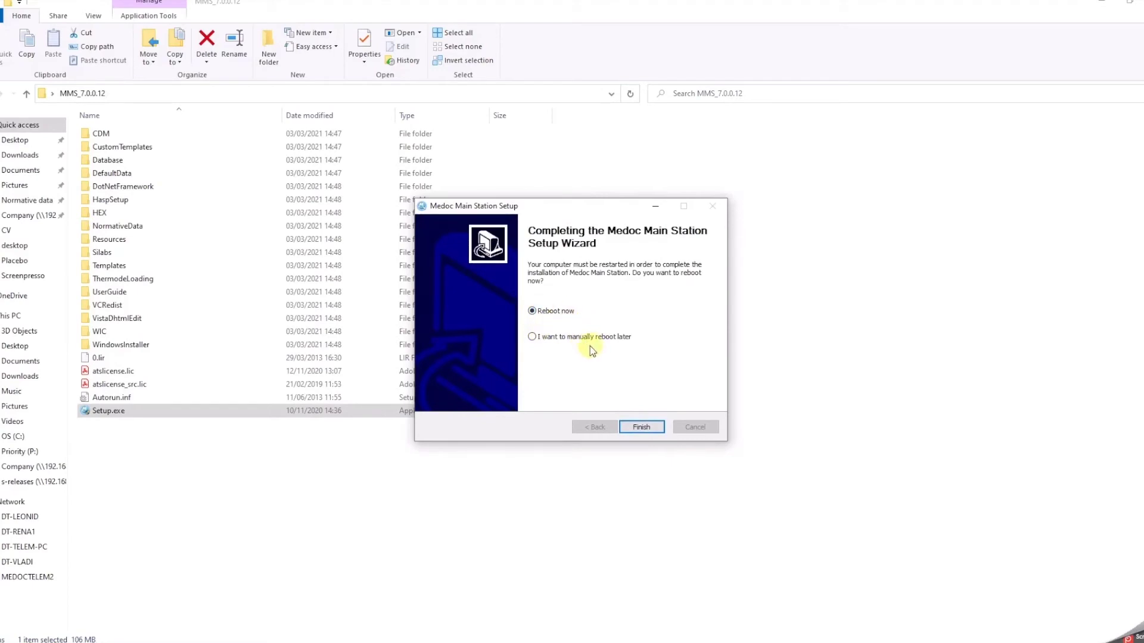
left_click(546, 340)
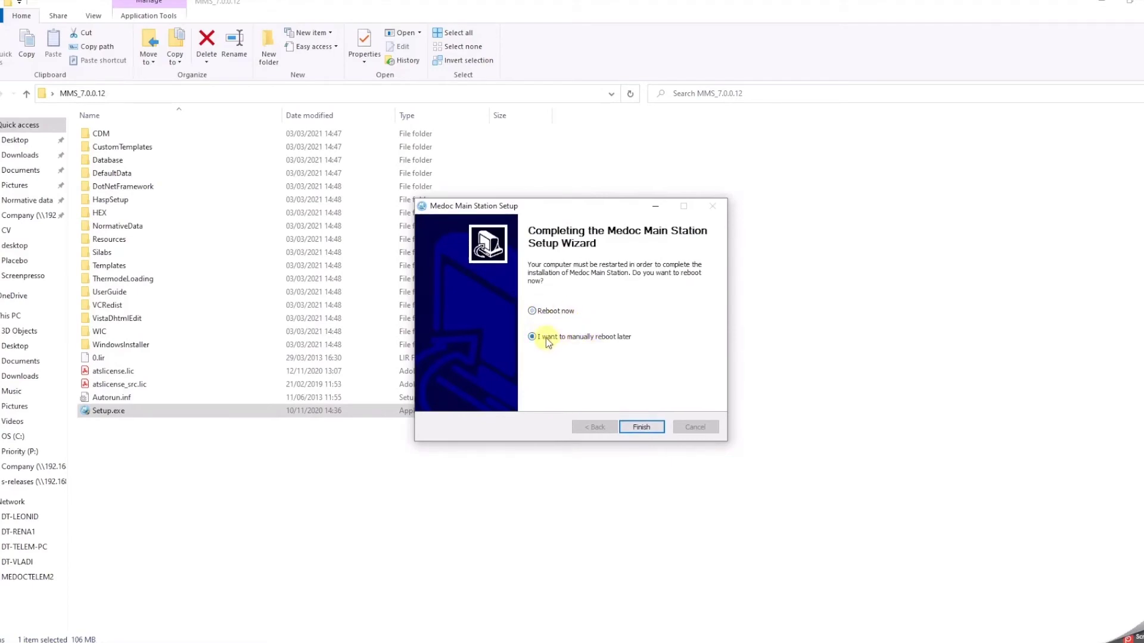
left_click(641, 427)
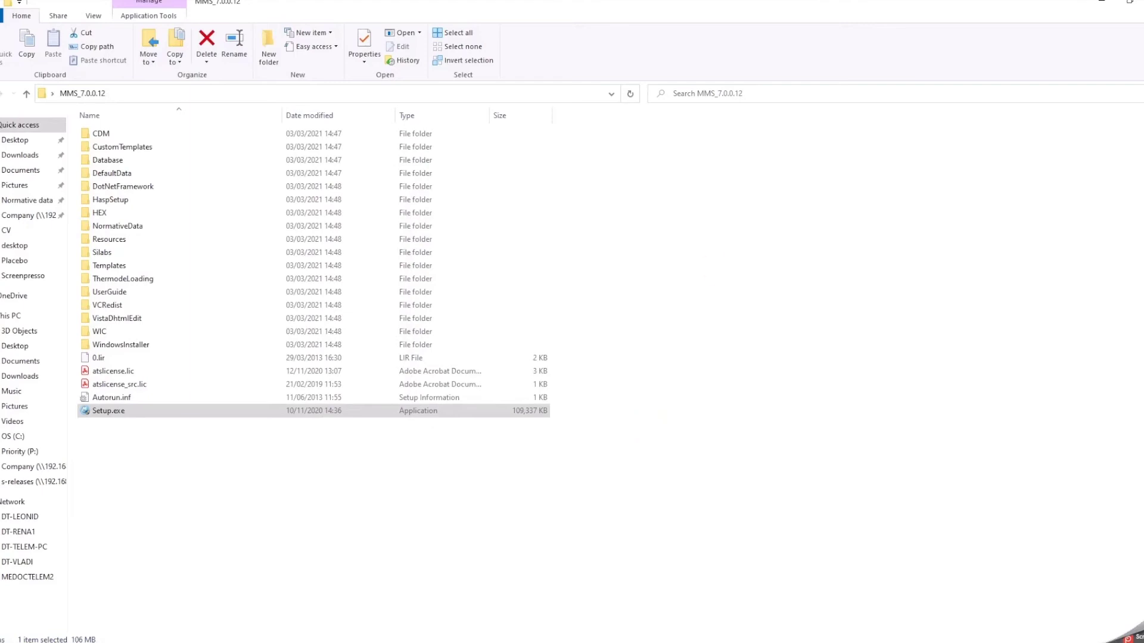
Minimize File Explorer, dismiss the access denied error, and start the TSA 2 station
left_click(1101, 1)
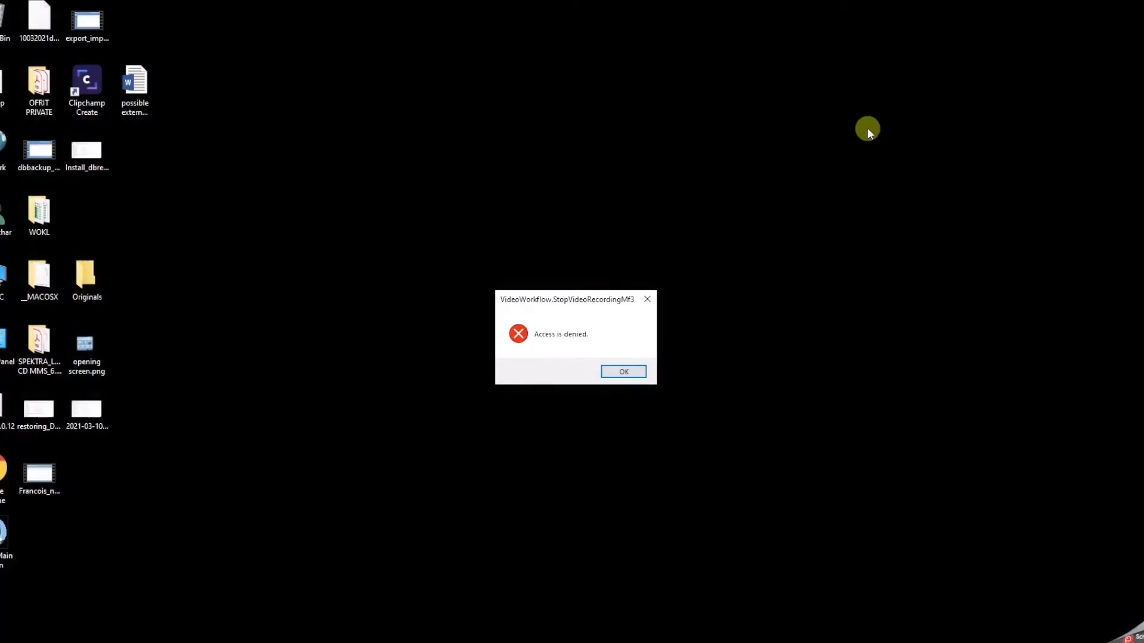
left_click(617, 375)
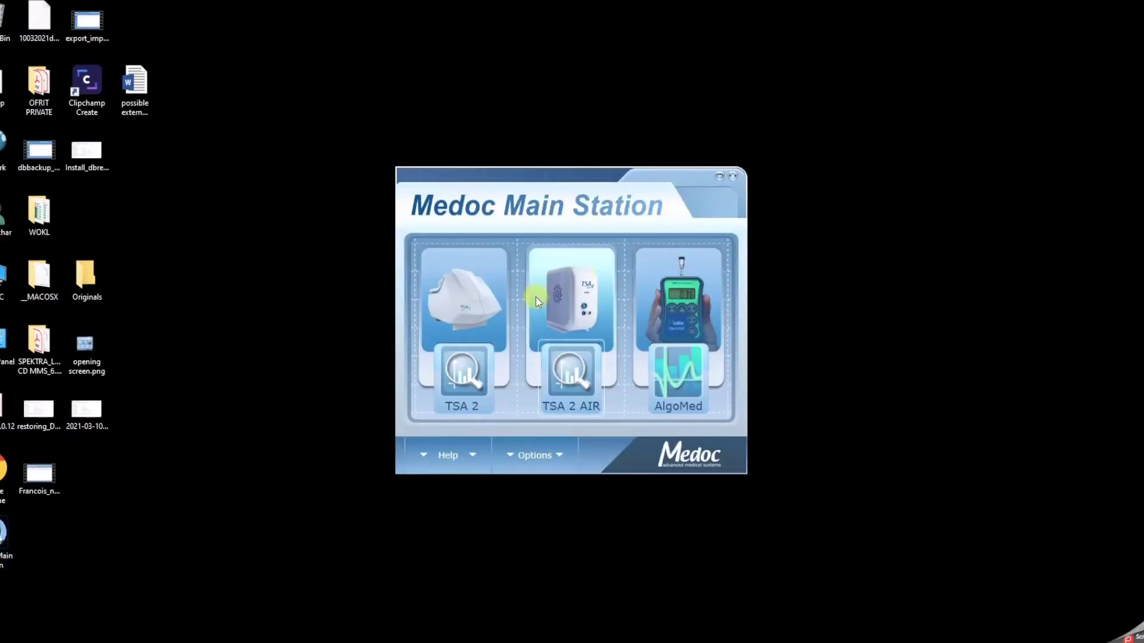
left_click(468, 386)
Log in to the TSA 2 station with the login credentials and continue in demo mode
type("admdmin")
key("Return")
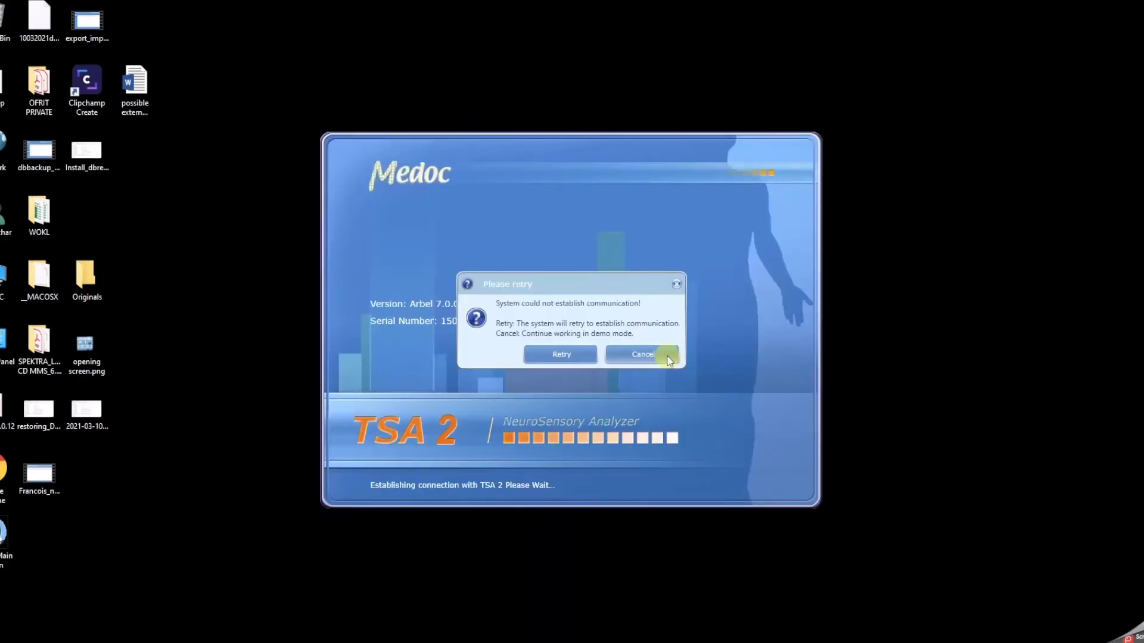
left_click(666, 356)
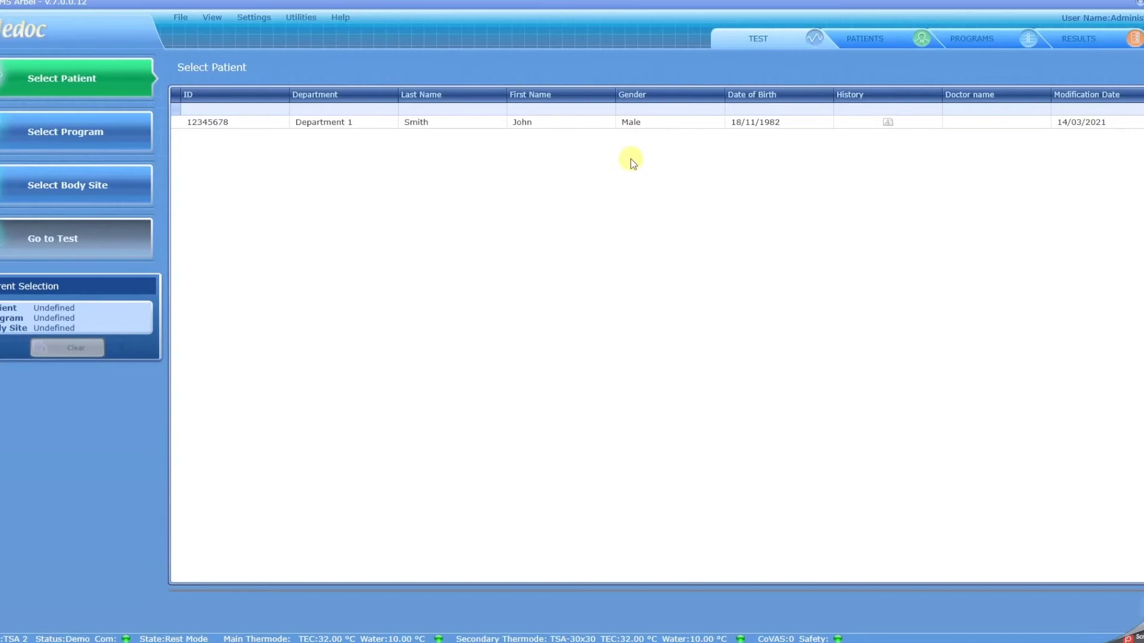
Select the only patient, review the Patients, Programs and Results lists, then request closing
left_click(494, 123)
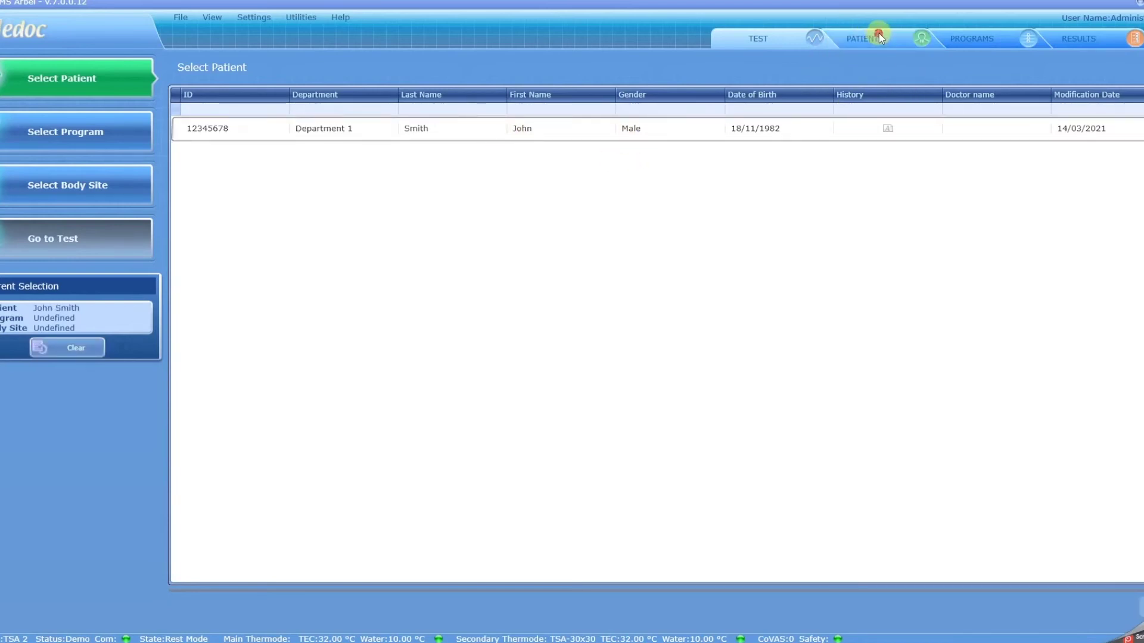
left_click(878, 35)
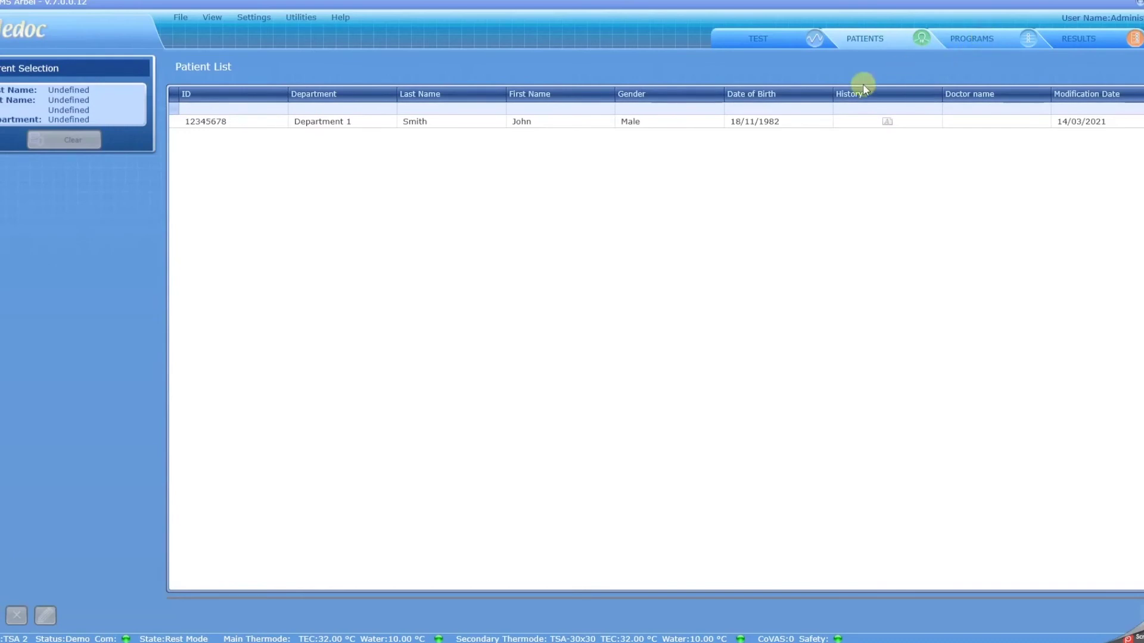
left_click(965, 40)
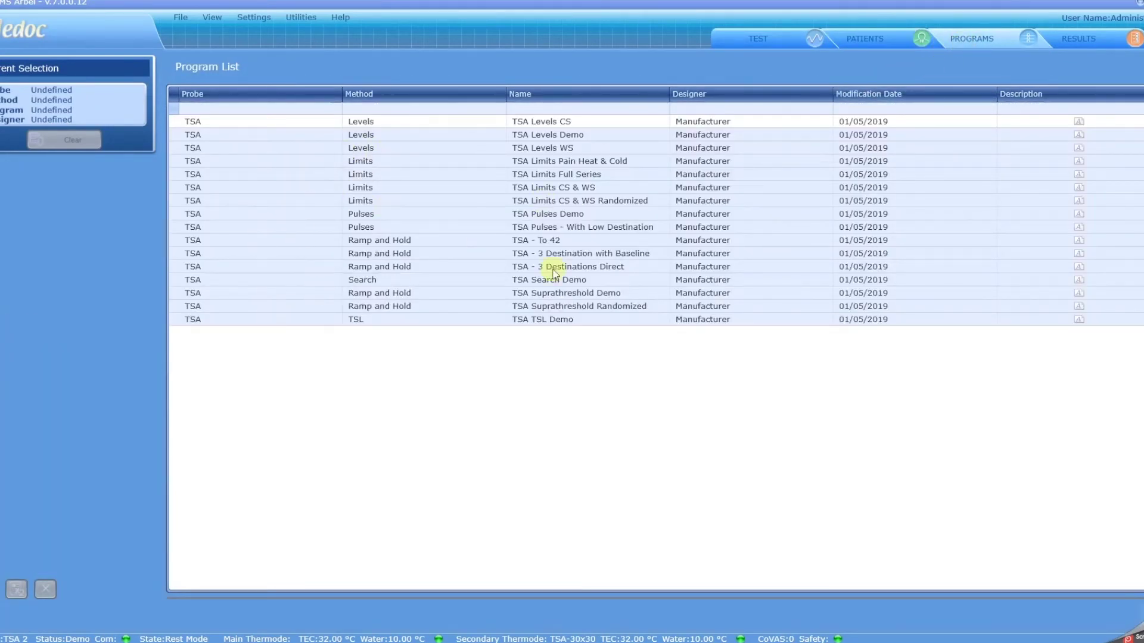
left_click(1082, 38)
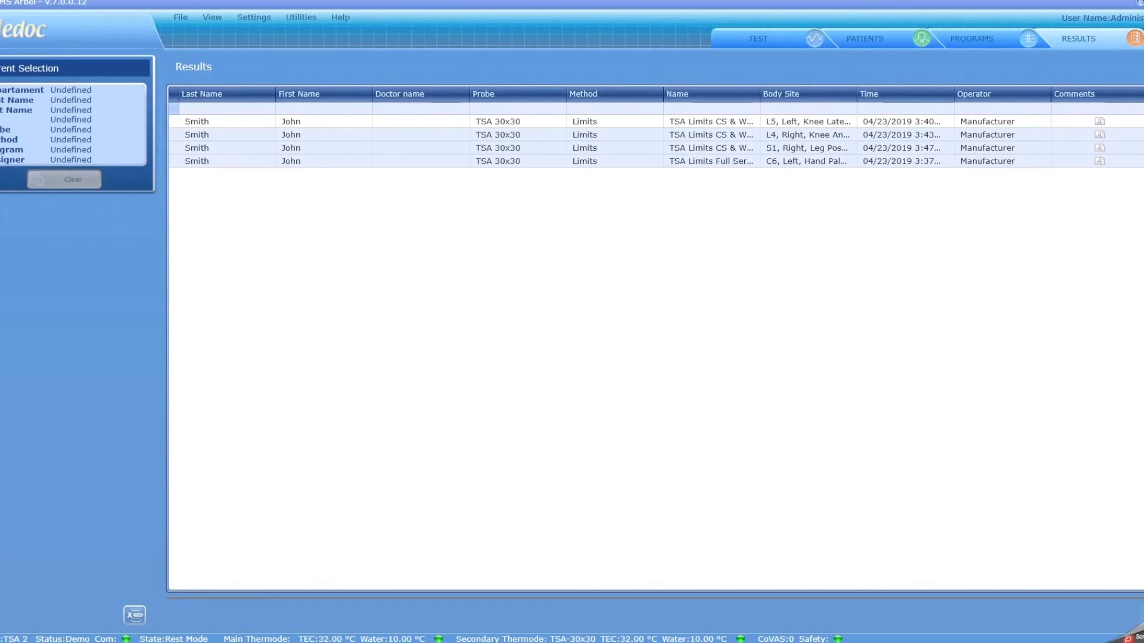
key("alt+F4")
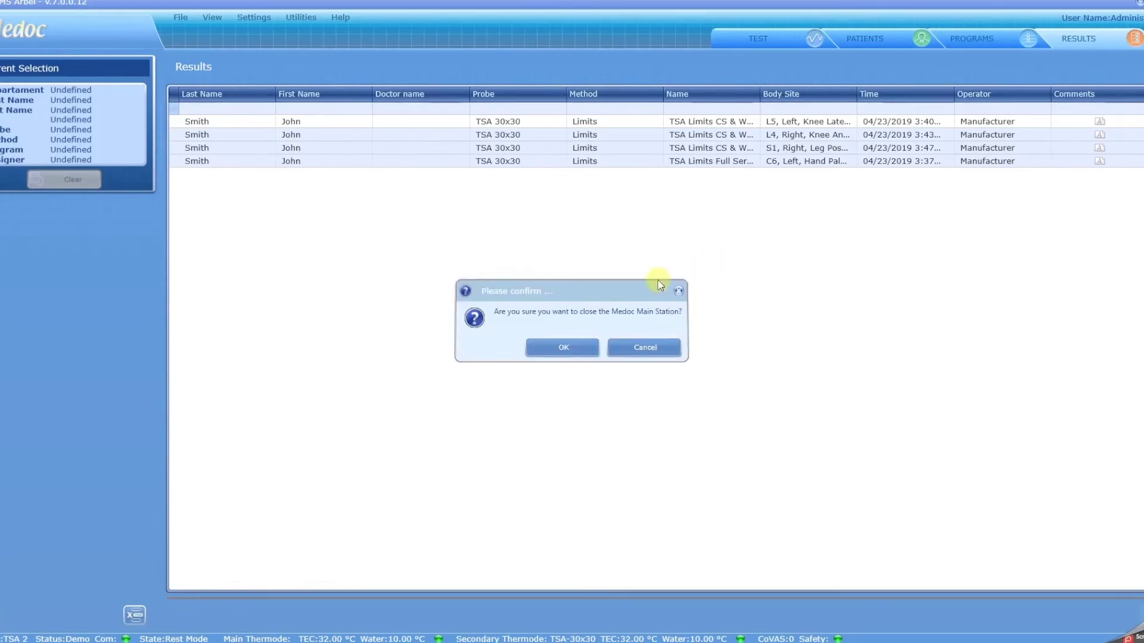
Confirm closing the Main Station and start Database Utility from the launcher's Options
left_click(564, 349)
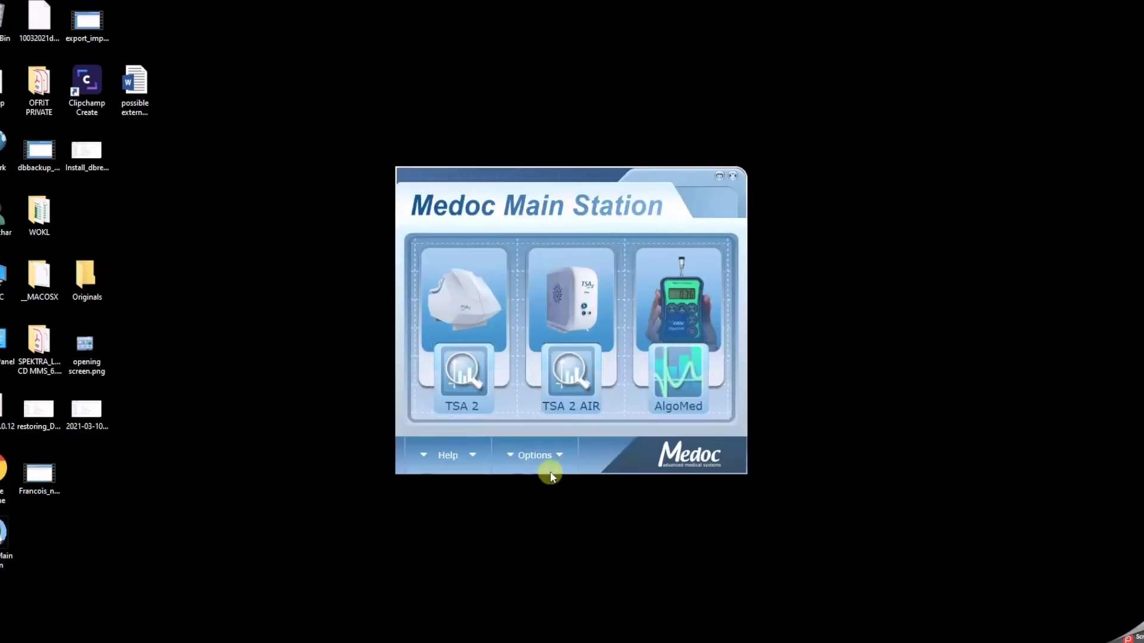
left_click(557, 456)
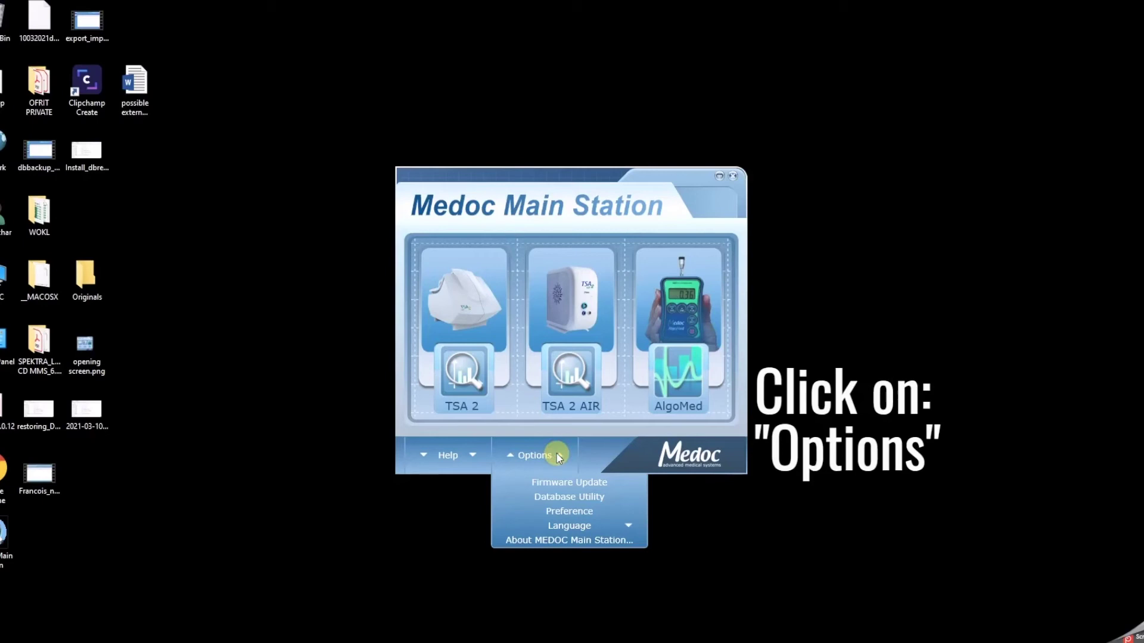
left_click(573, 499)
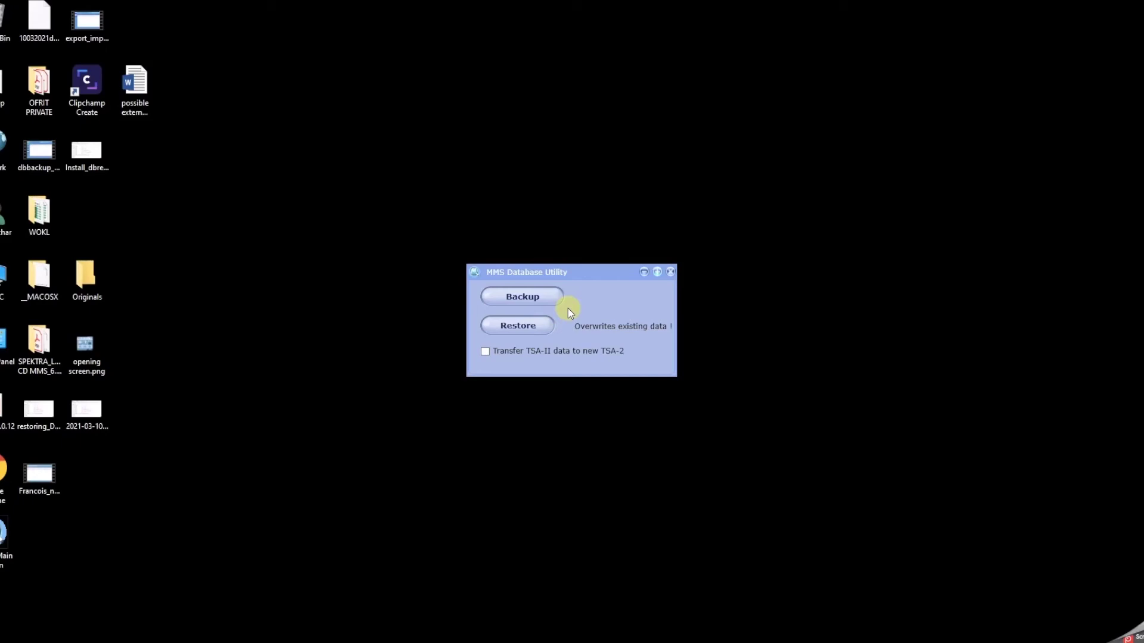
Restore the database from Desktop's 10032021db.sdf, accepting loss of current data, and acknowledge success
left_click(532, 329)
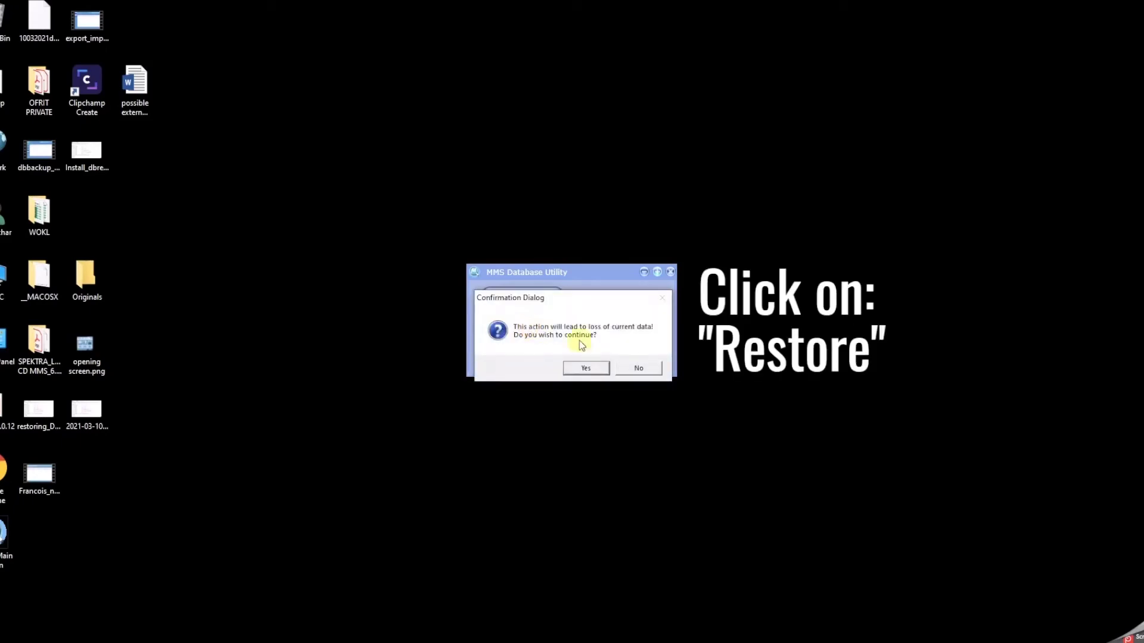
left_click(589, 367)
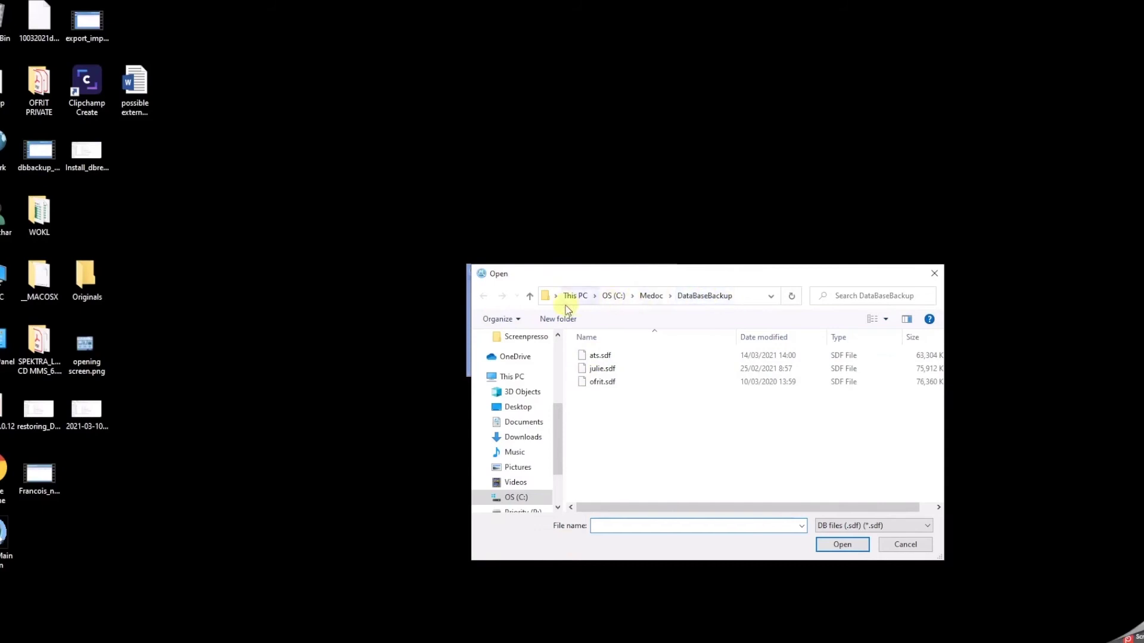
scroll(512, 417, "down", 2)
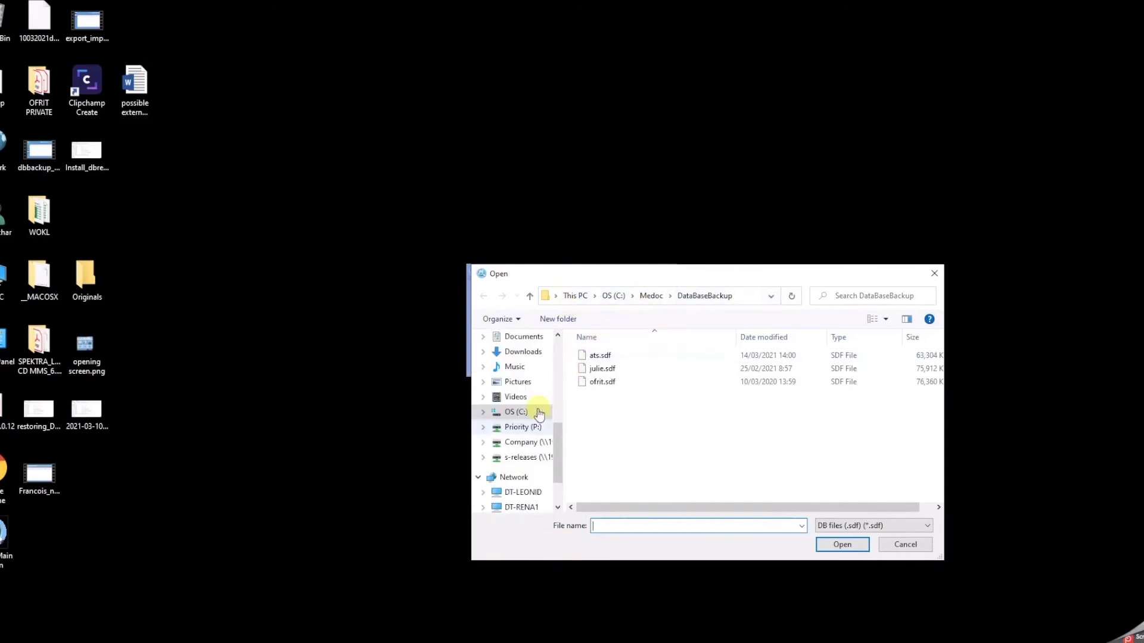
scroll(536, 410, "up", 2)
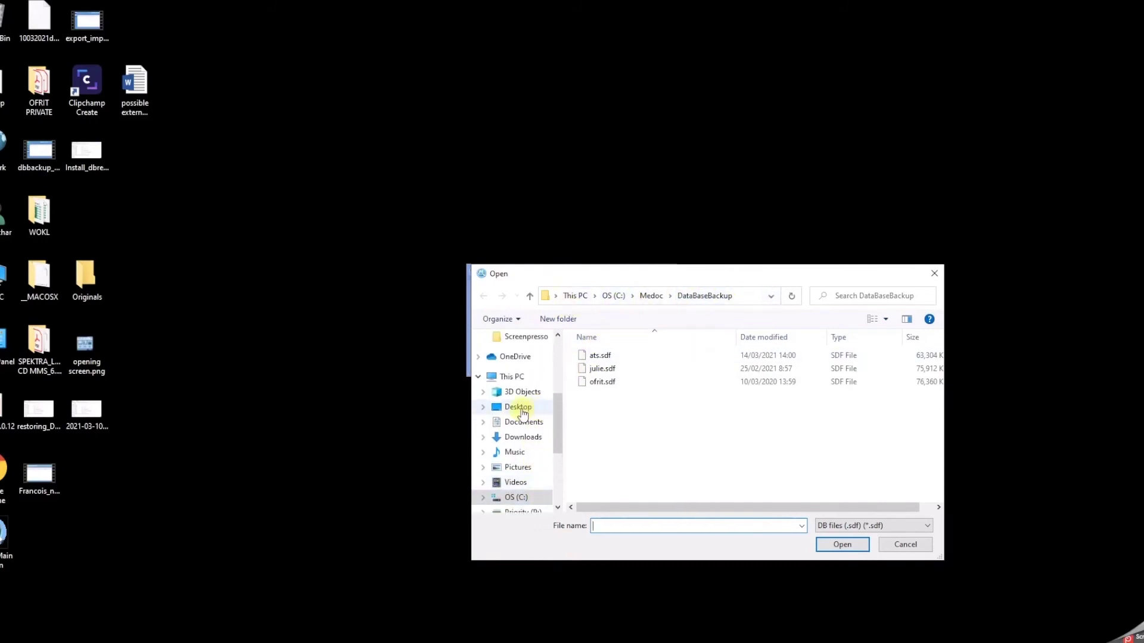
left_click(518, 408)
left_click(624, 448)
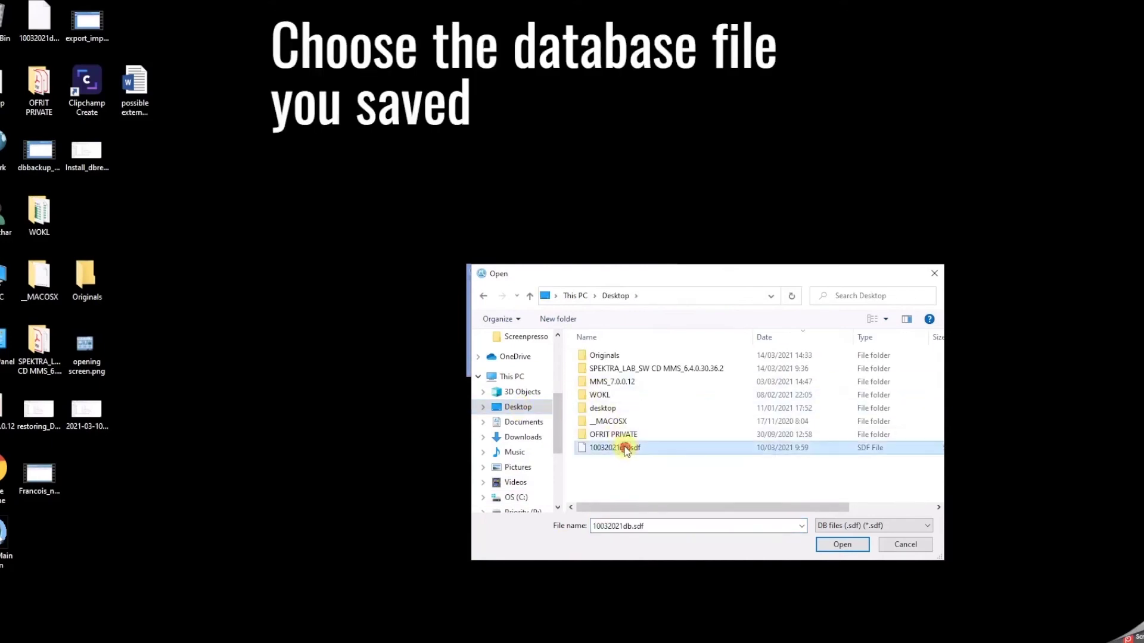
left_click(843, 545)
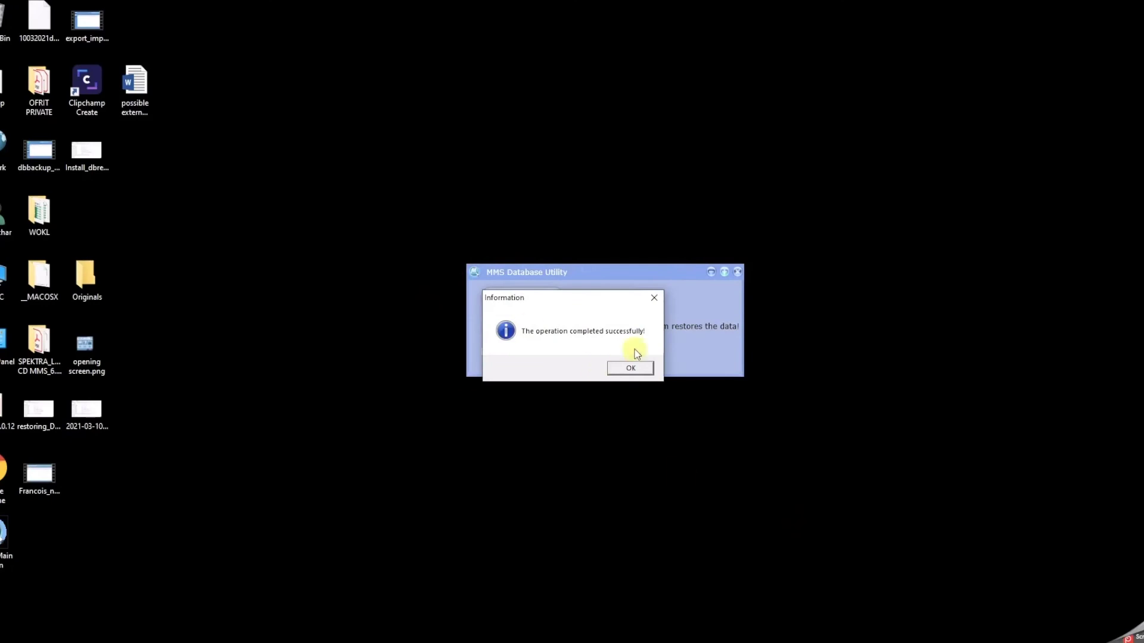
left_click(644, 368)
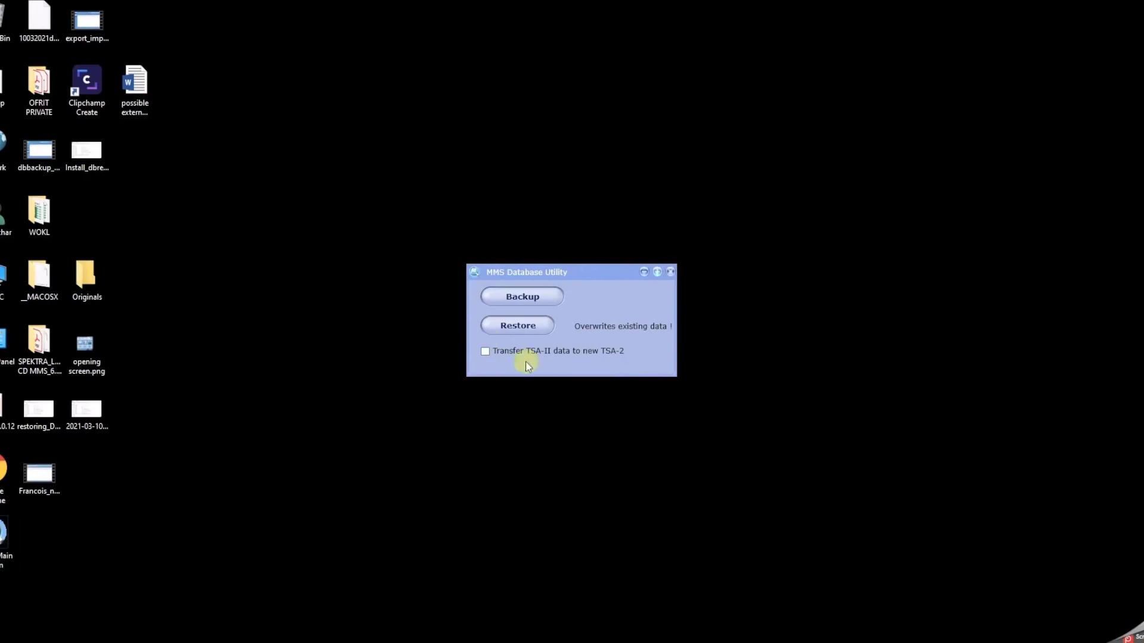
Close the database utility, relaunch Main Station on TSA 2, log in as admin, continue in demo mode
left_click(669, 273)
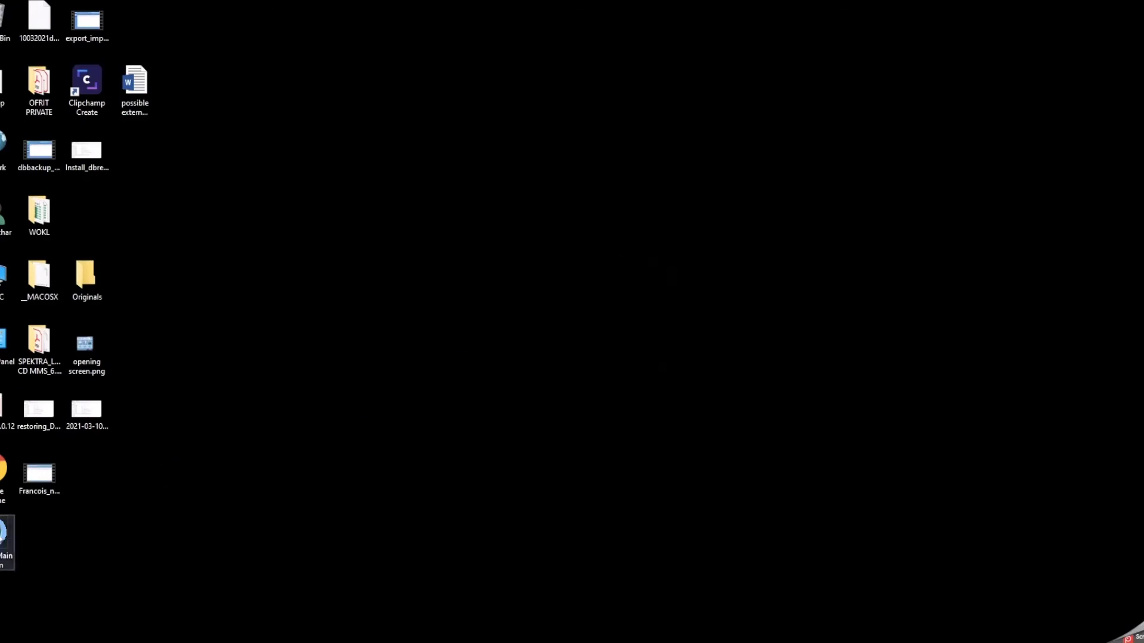
double_click(4, 539)
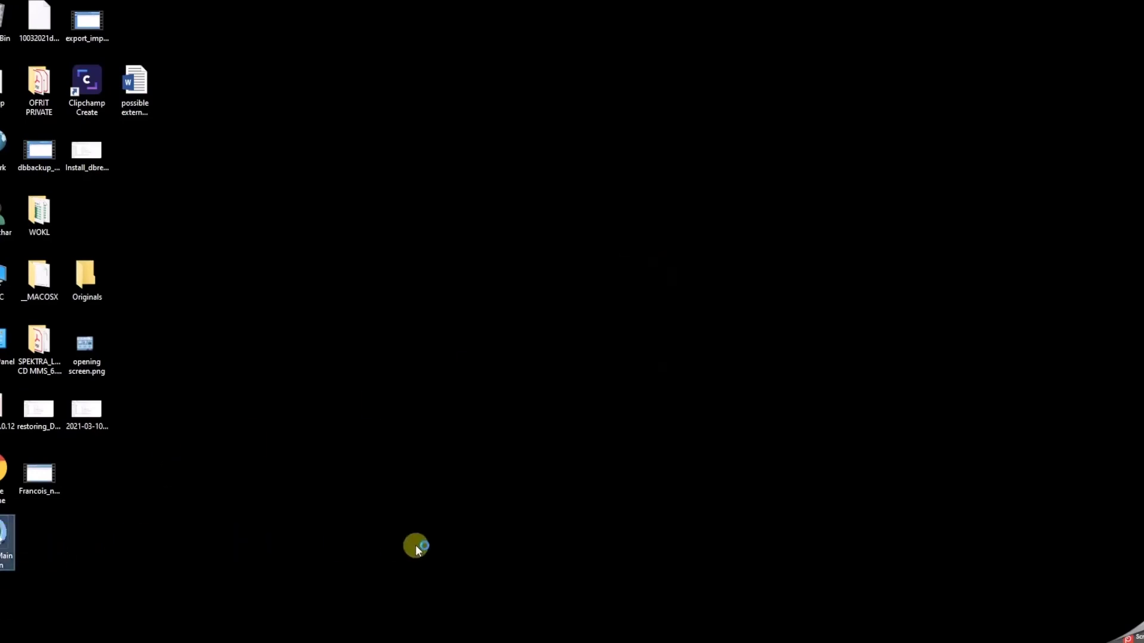
left_click(442, 369)
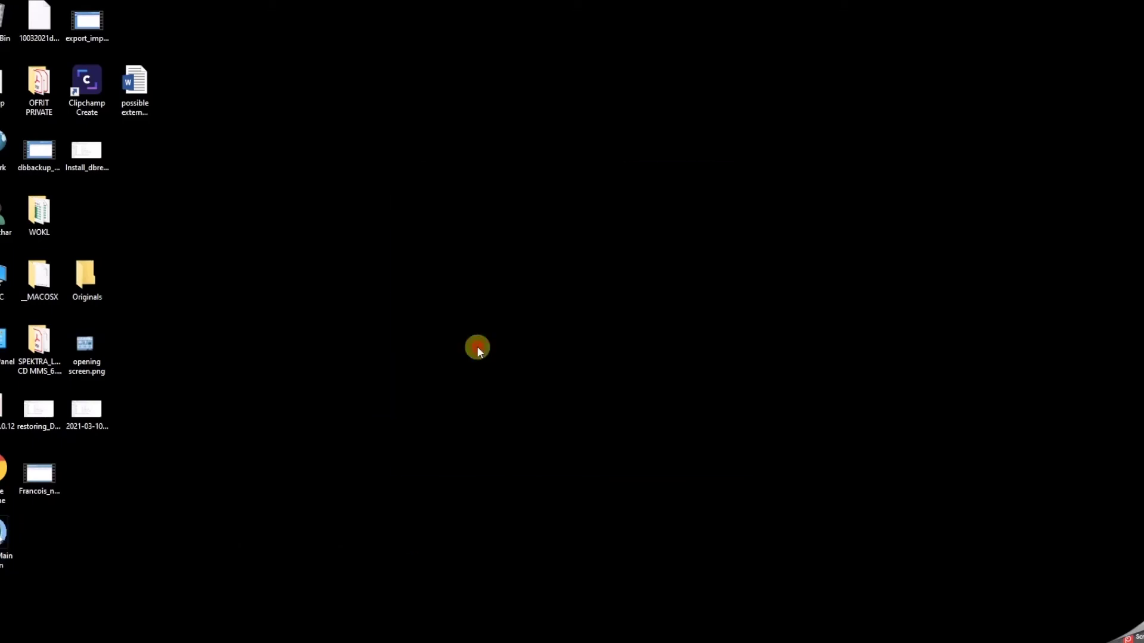
type("admin")
key("Tab")
type("*******")
key("Return")
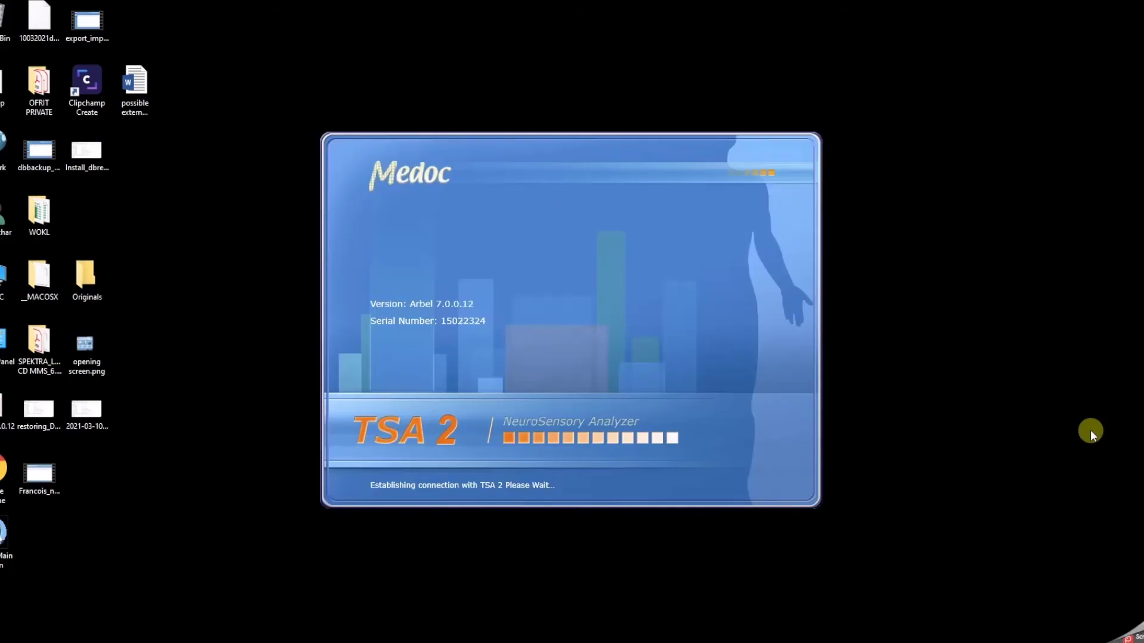
left_click(648, 355)
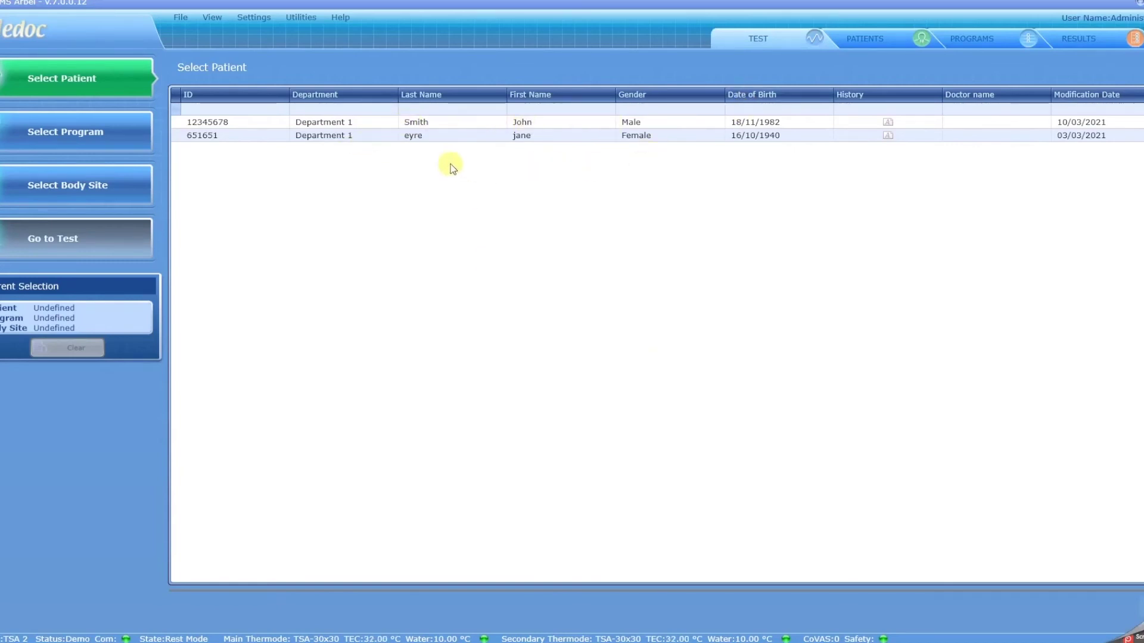
Check the PATIENTS, PROGRAMS and RESULTS tabs for the restored patients and DCHEPS programs, then return to Test
left_click(868, 34)
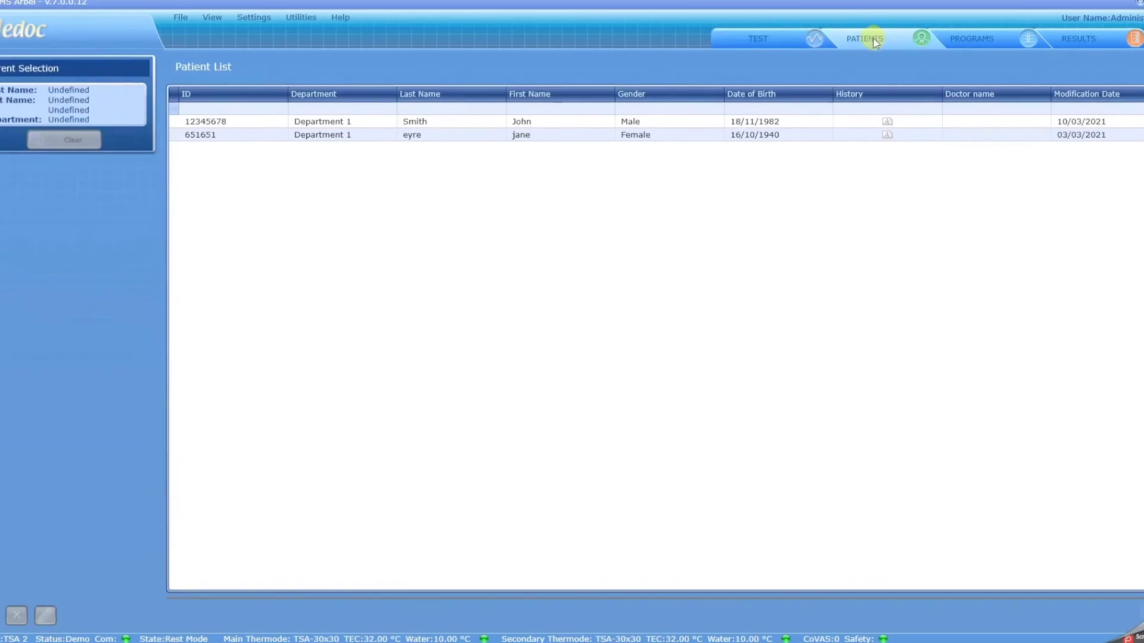
left_click(966, 36)
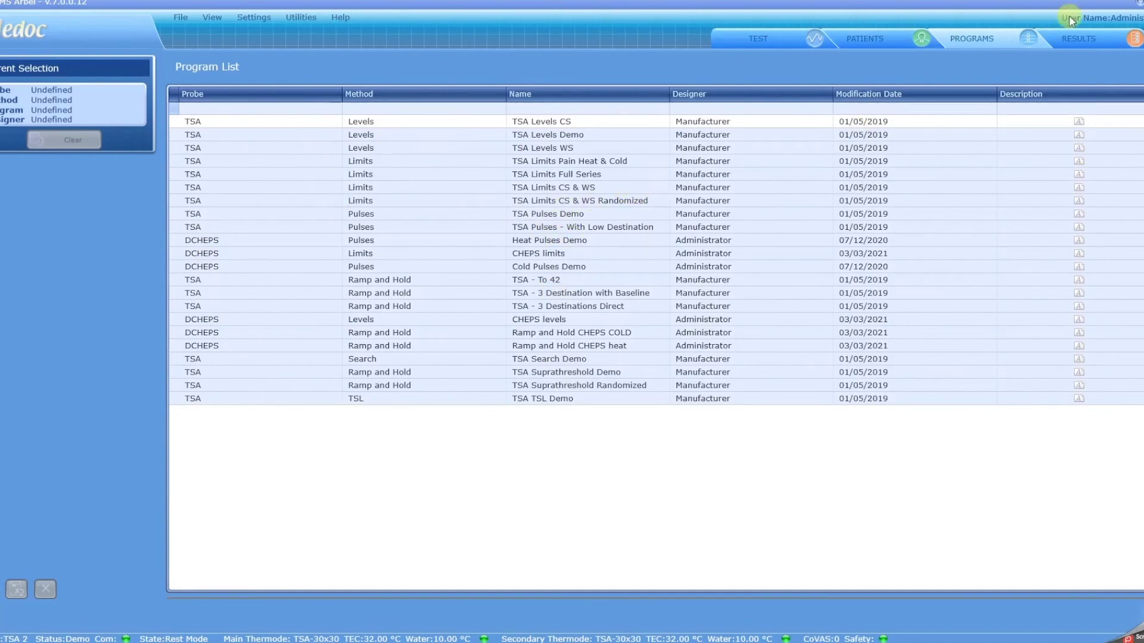
left_click(1089, 37)
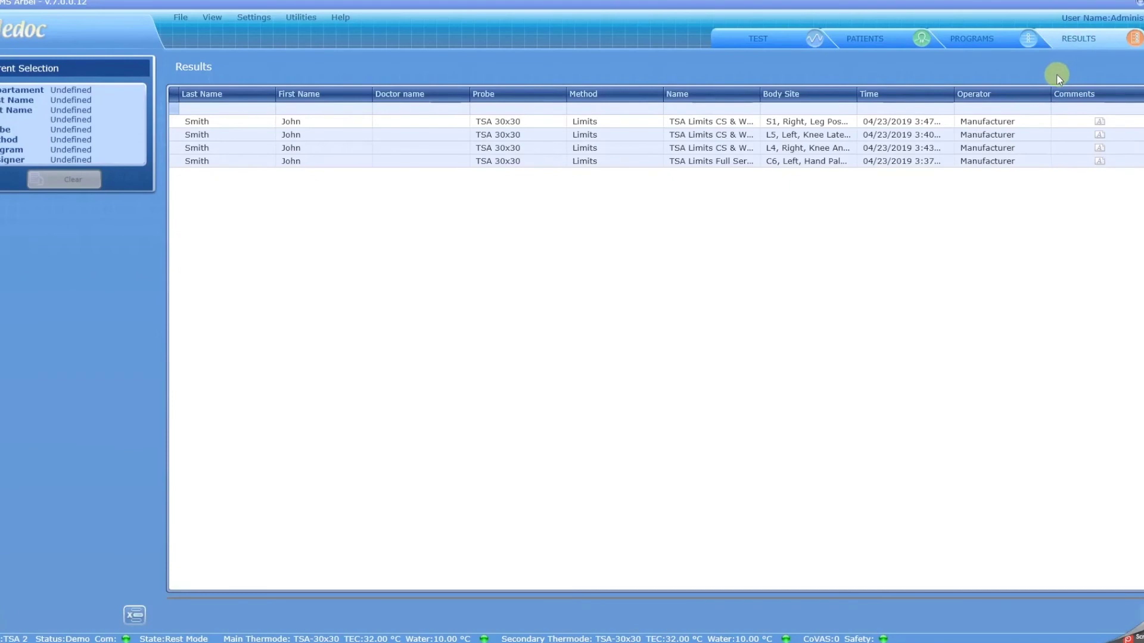
left_click(971, 39)
left_click(885, 41)
left_click(767, 40)
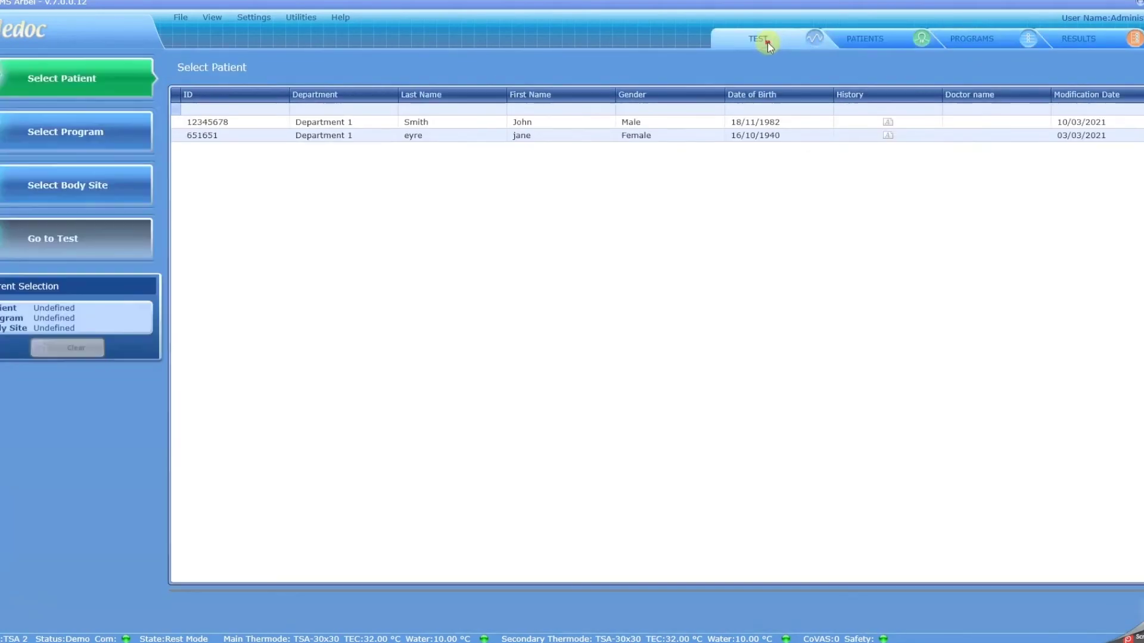